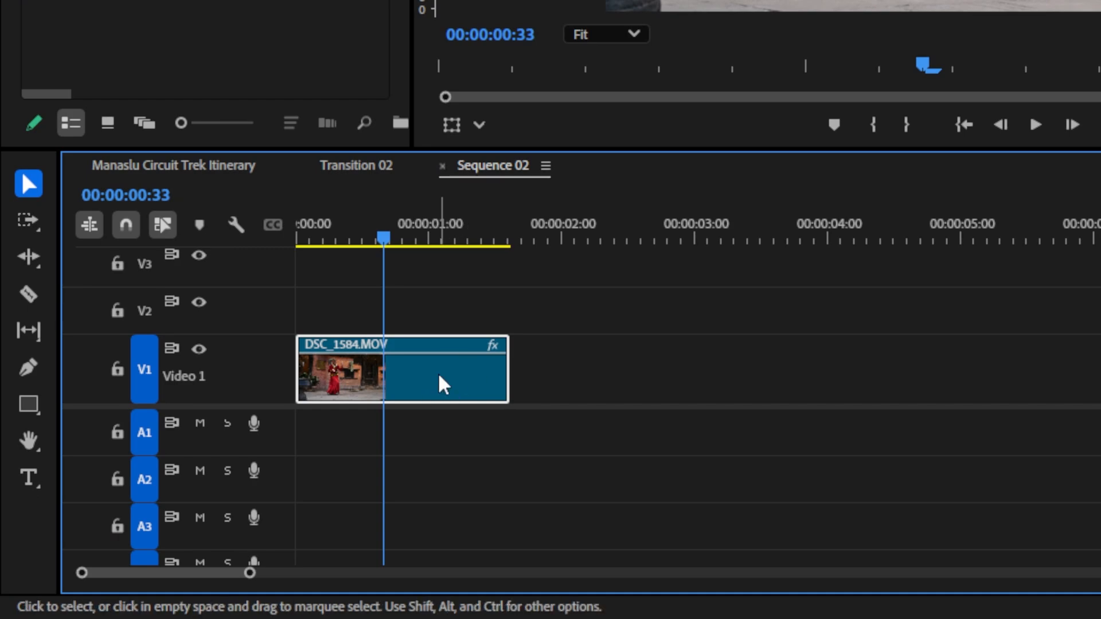
- Replace the DSC_1584.MOV clip in Sequence 02 with an After Effects composition and choose the Desktop as the project's save location
{"action": "right_click", "coordinate": [441, 379]}
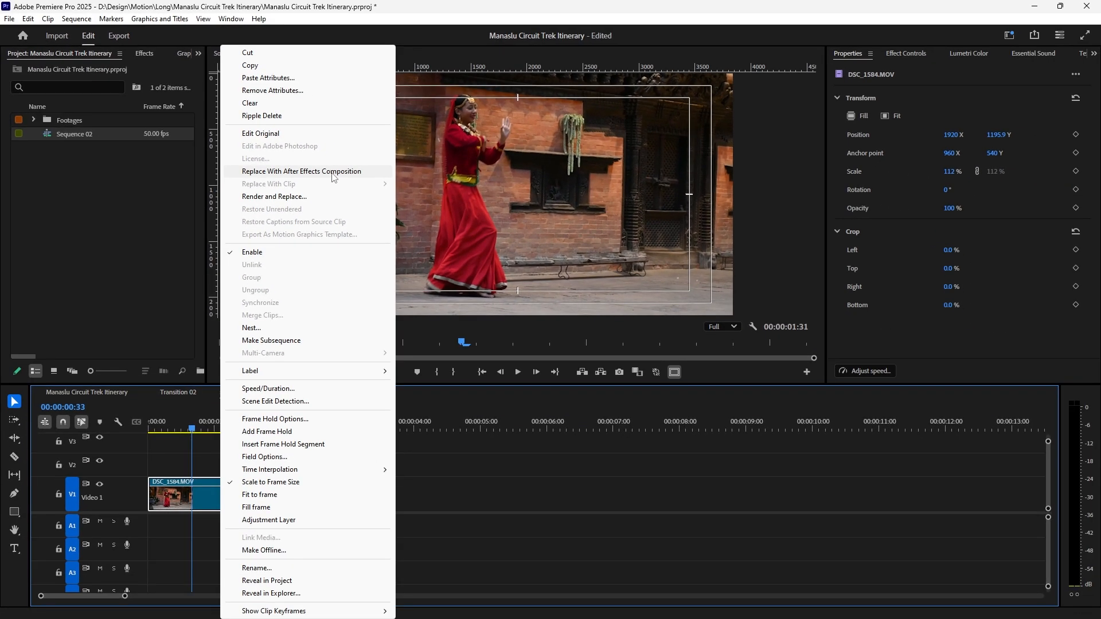
{"action": "left_click", "coordinate": [333, 174]}
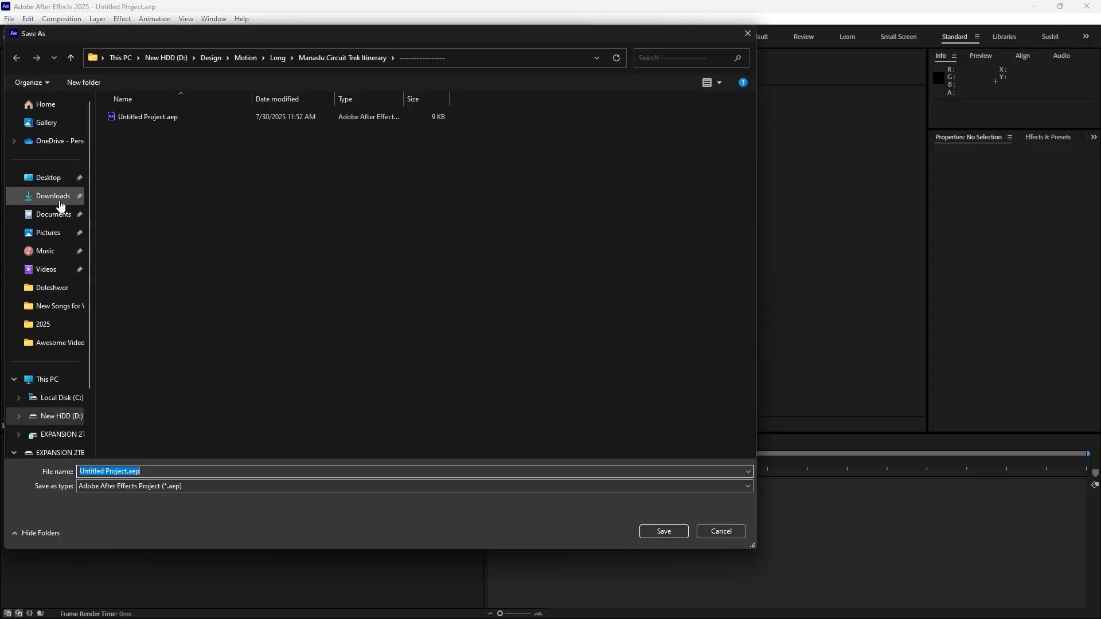
{"action": "left_click", "coordinate": [48, 178]}
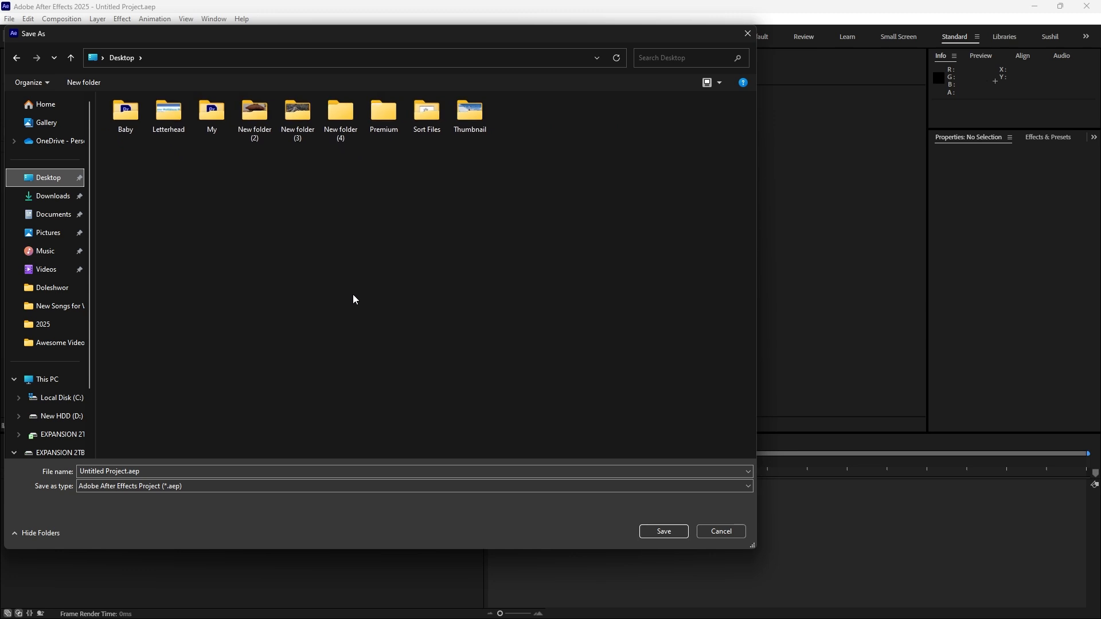
{"action": "scroll", "coordinate": [353, 295], "scroll_direction": "down", "scroll_amount": 1}
{"action": "scroll", "coordinate": [367, 238], "scroll_direction": "up", "scroll_amount": 1}
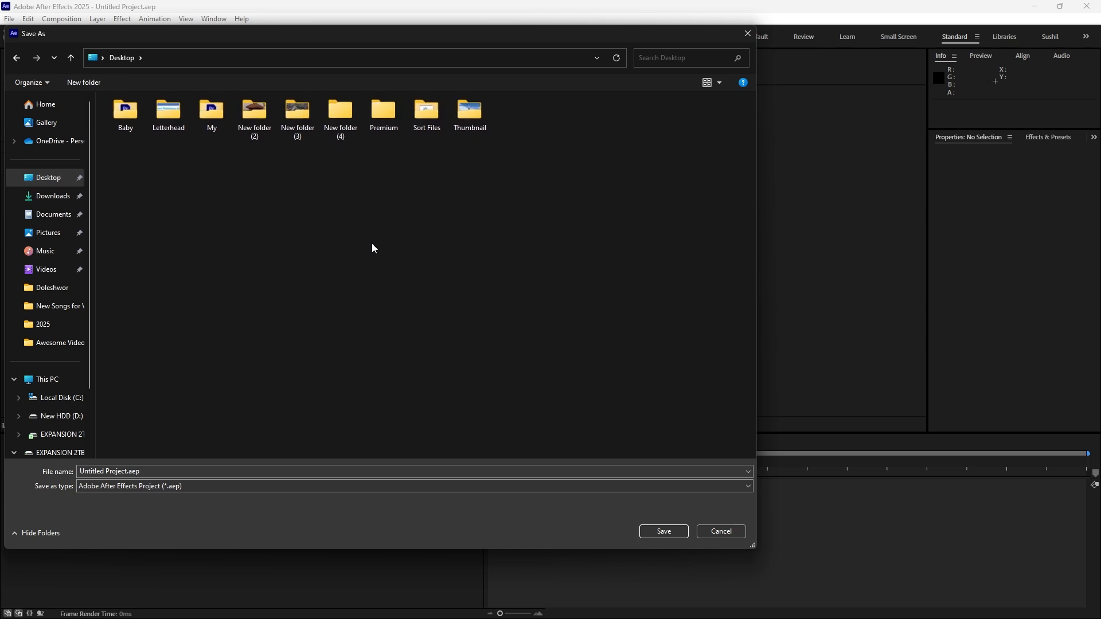
- Create a folder named "Edit Video from Premiere pro or Adding Animation Text from After effects" on the Desktop and open it
{"action": "right_click", "coordinate": [378, 214]}
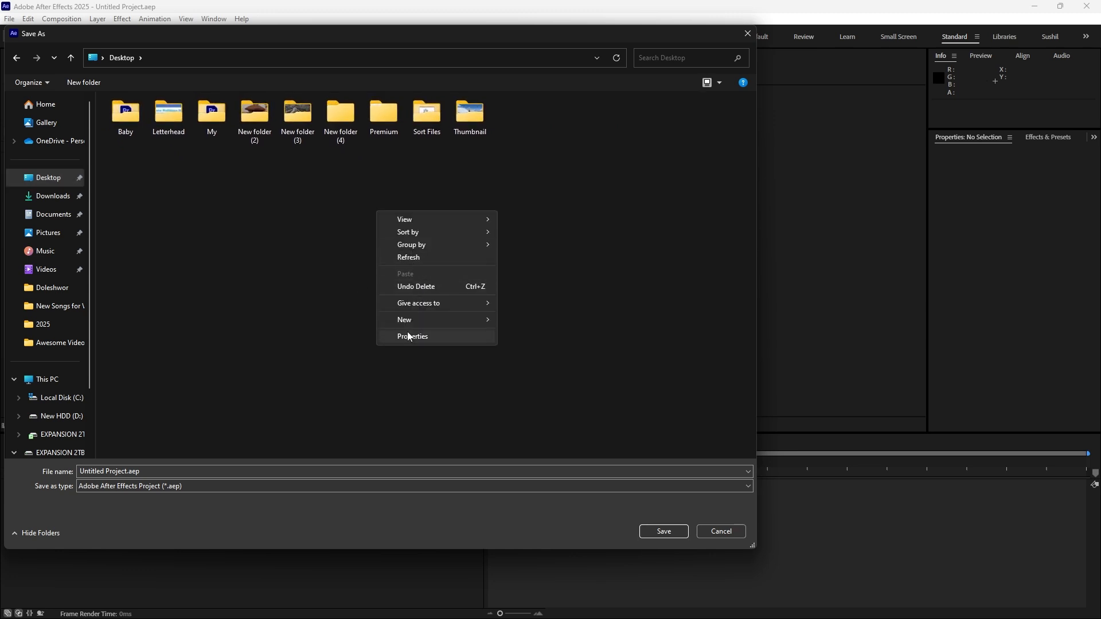
{"action": "mouse_move", "coordinate": [436, 320]}
{"action": "left_click", "coordinate": [525, 319]}
{"action": "type", "text": "E"}
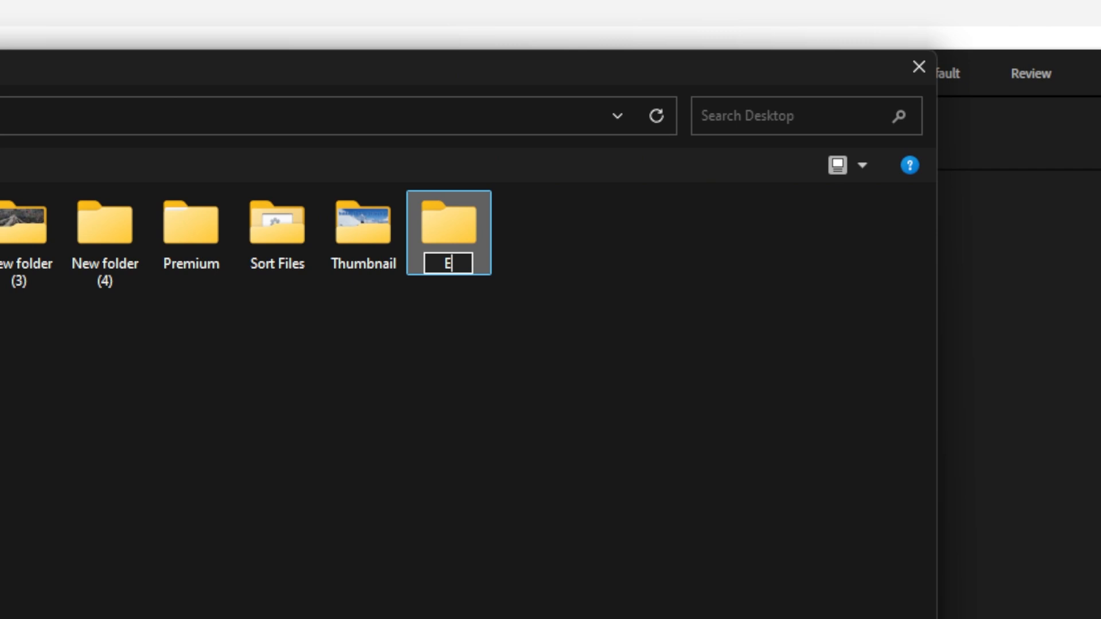
{"action": "type", "text": "dit"}
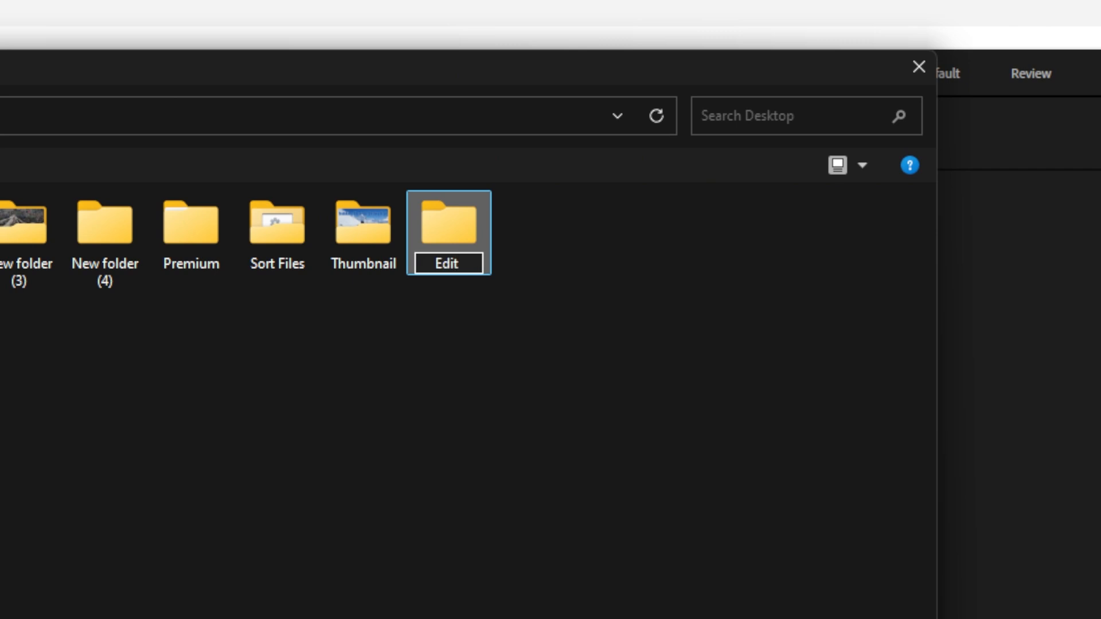
{"action": "type", "text": " Video"}
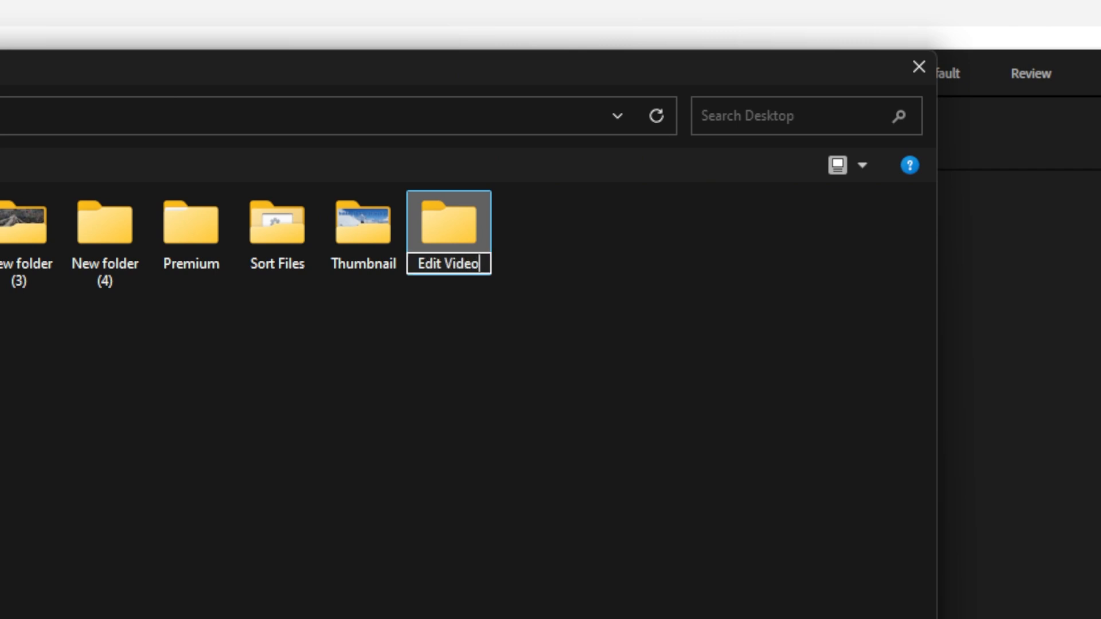
{"action": "type", "text": " from Premiere pro or Ad"}
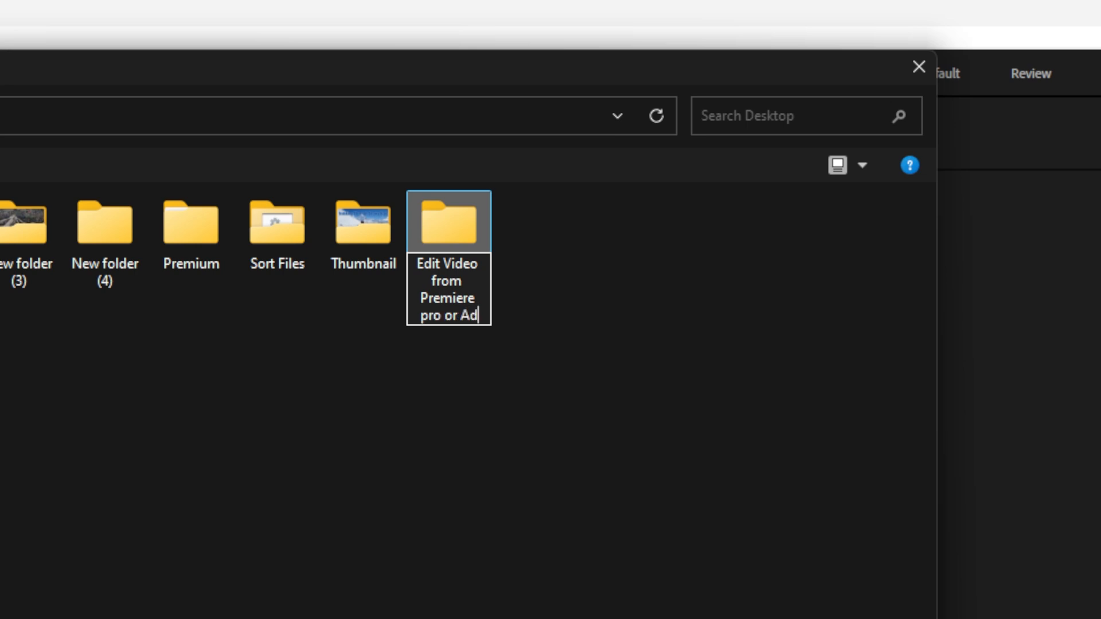
{"action": "type", "text": "ding Animation Text from Afte"}
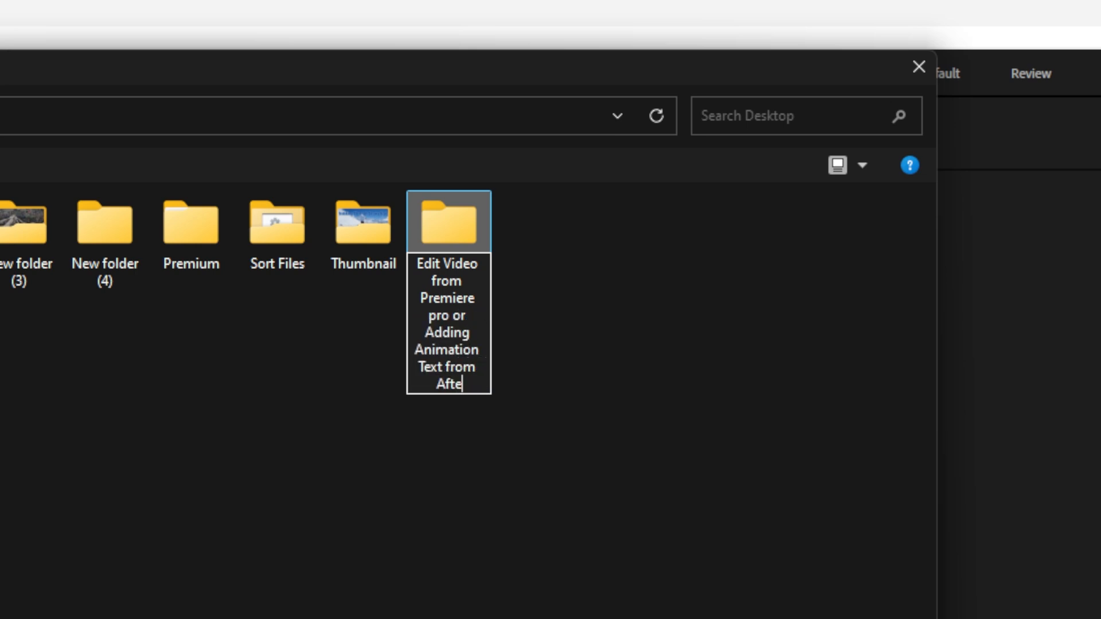
{"action": "type", "text": "r effects"}
{"action": "key", "text": "Return"}
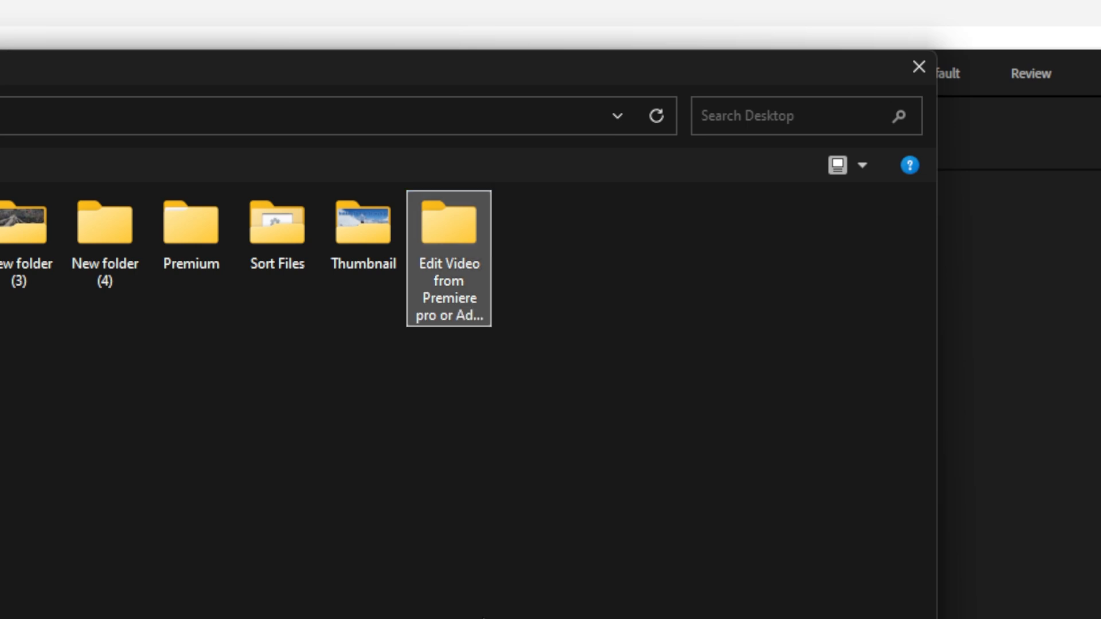
{"action": "double_click", "coordinate": [464, 238]}
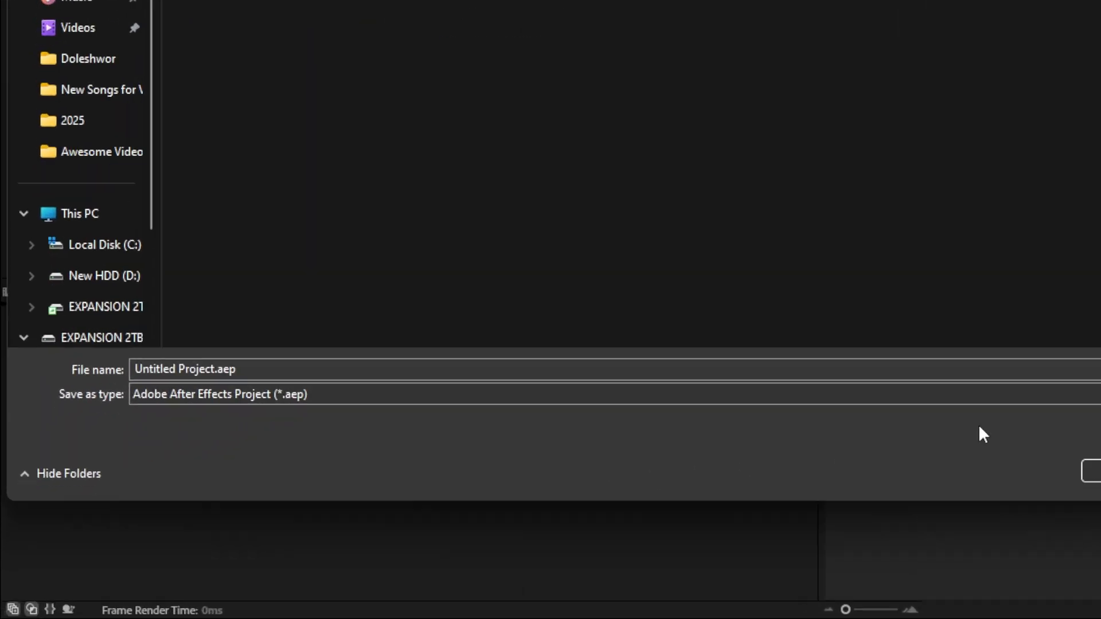
- Name the After Effects project "Animated Tex" and save it in the new folder
{"action": "left_click_drag", "start_coordinate": [300, 374], "coordinate": [152, 370]}
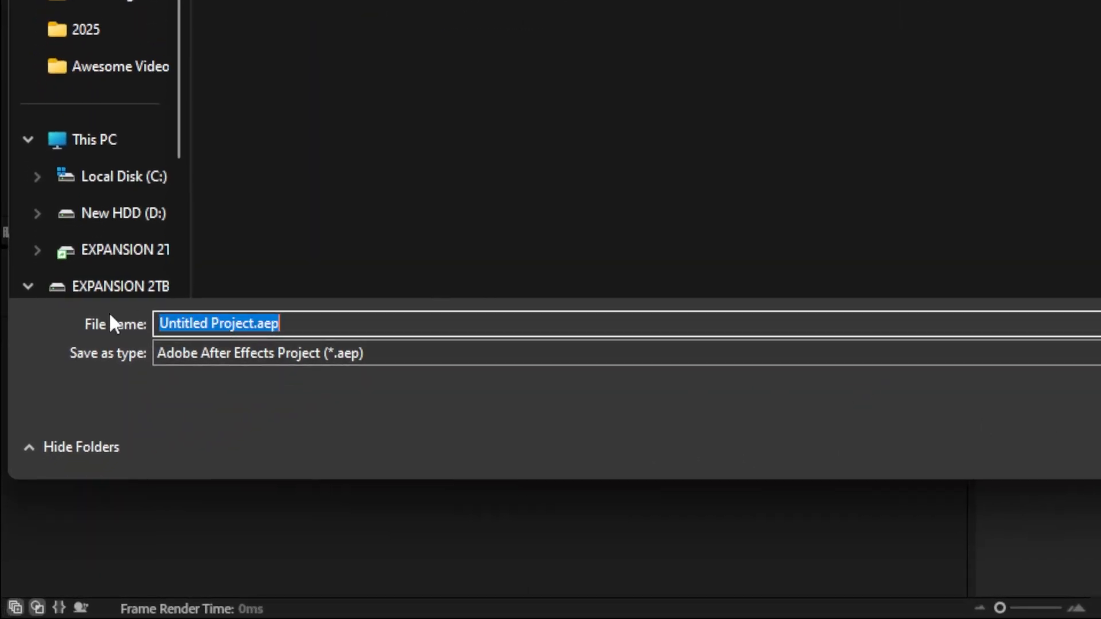
{"action": "type", "text": "Animated "}
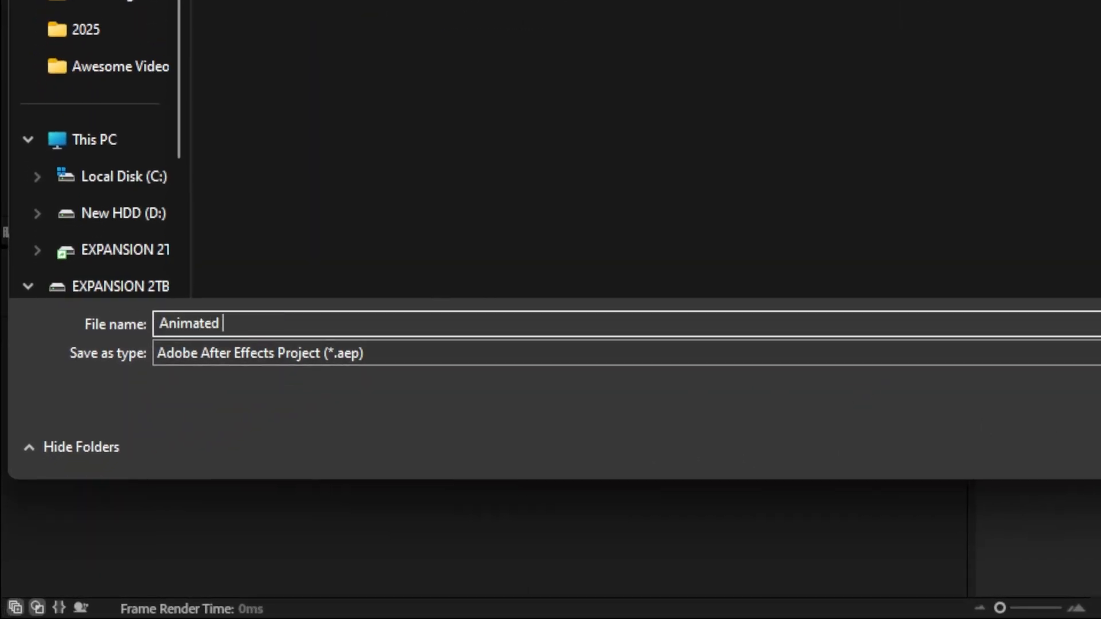
{"action": "type", "text": "Tex or anything"}
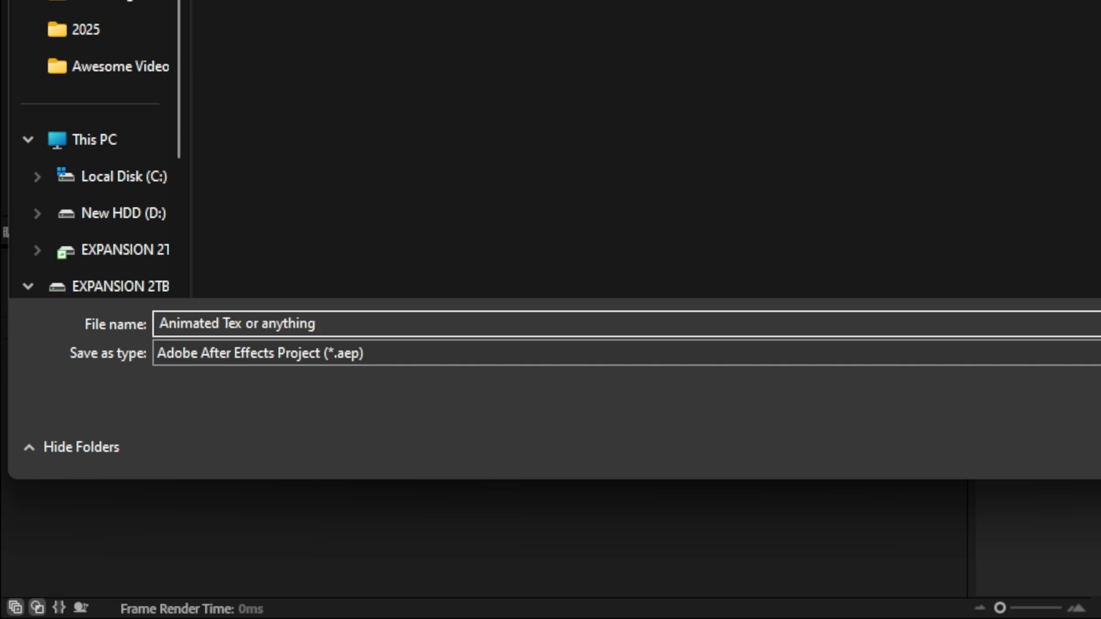
{"action": "type", "text": " you may write"}
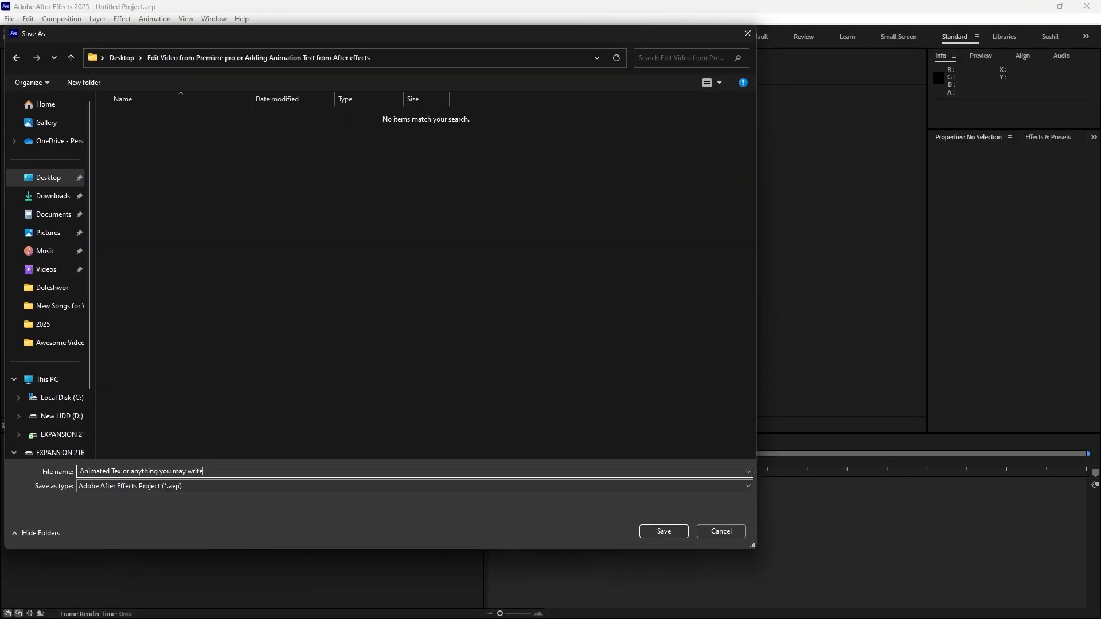
{"action": "left_click_drag", "start_coordinate": [206, 473], "coordinate": [122, 471]}
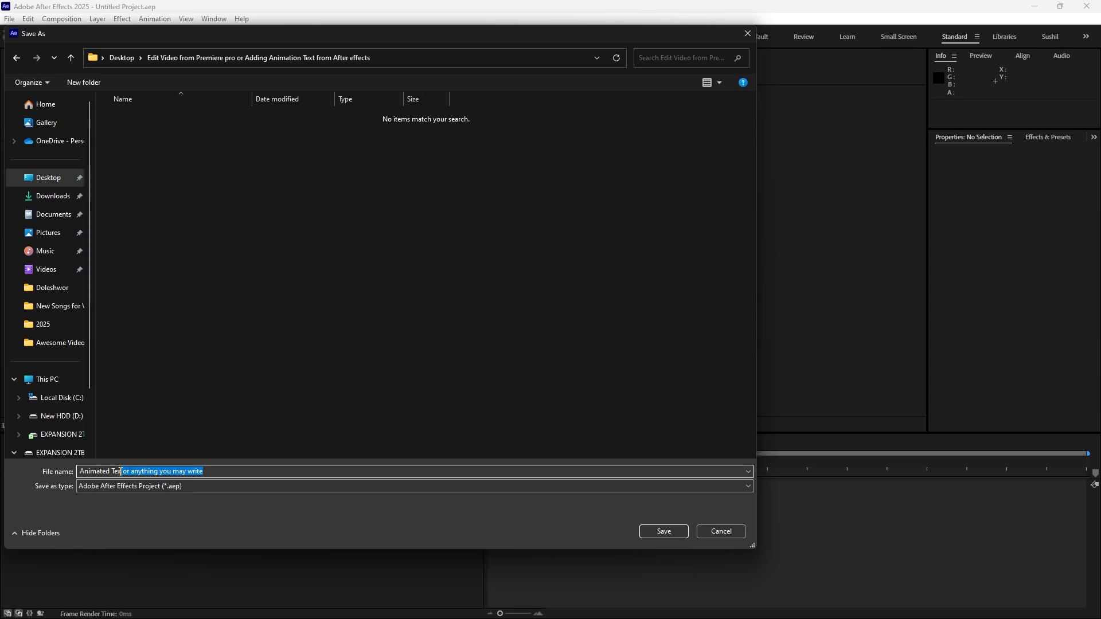
{"action": "key", "text": "BackSpace"}
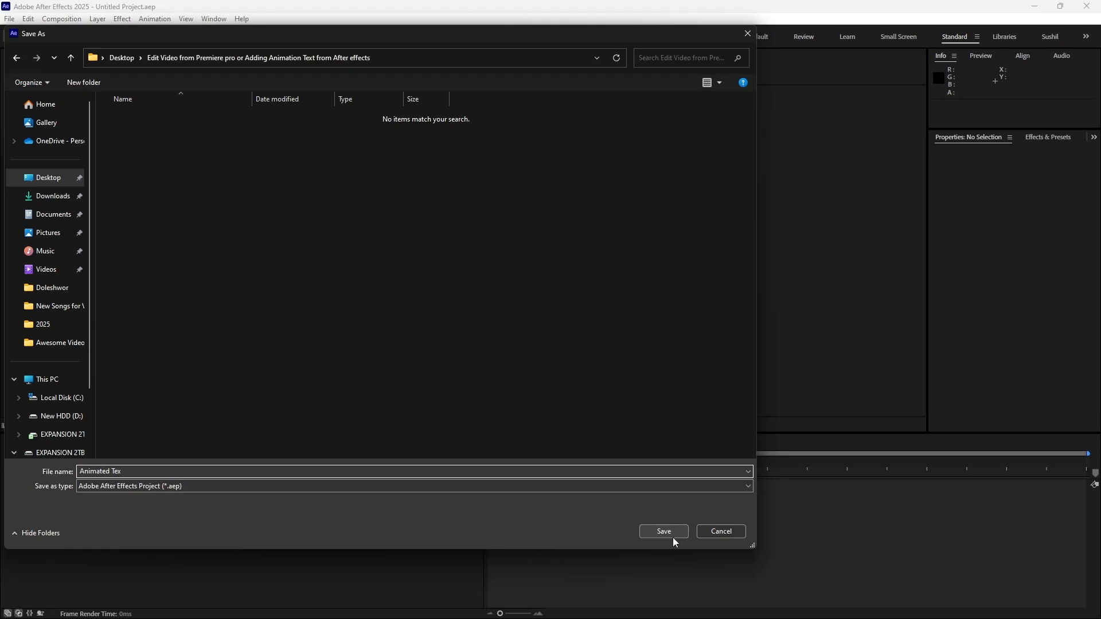
{"action": "left_click", "coordinate": [673, 537]}
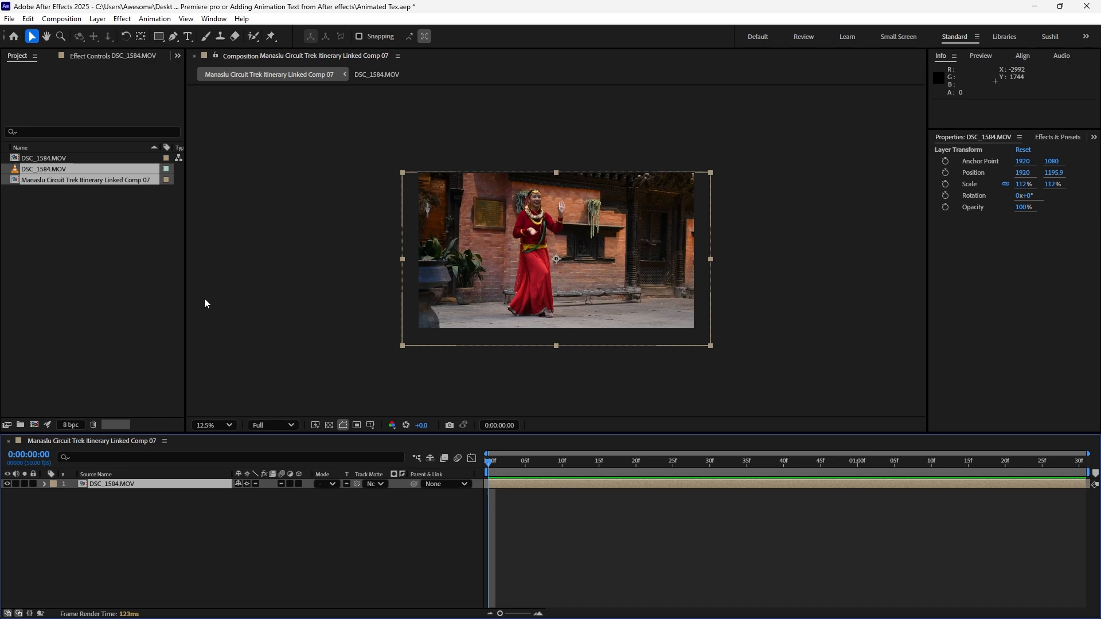
- Add the horizontal text "Cultural Dance" over the lower-left part of the video frame, finishing with the Selection tool active
{"action": "left_click", "coordinate": [280, 403]}
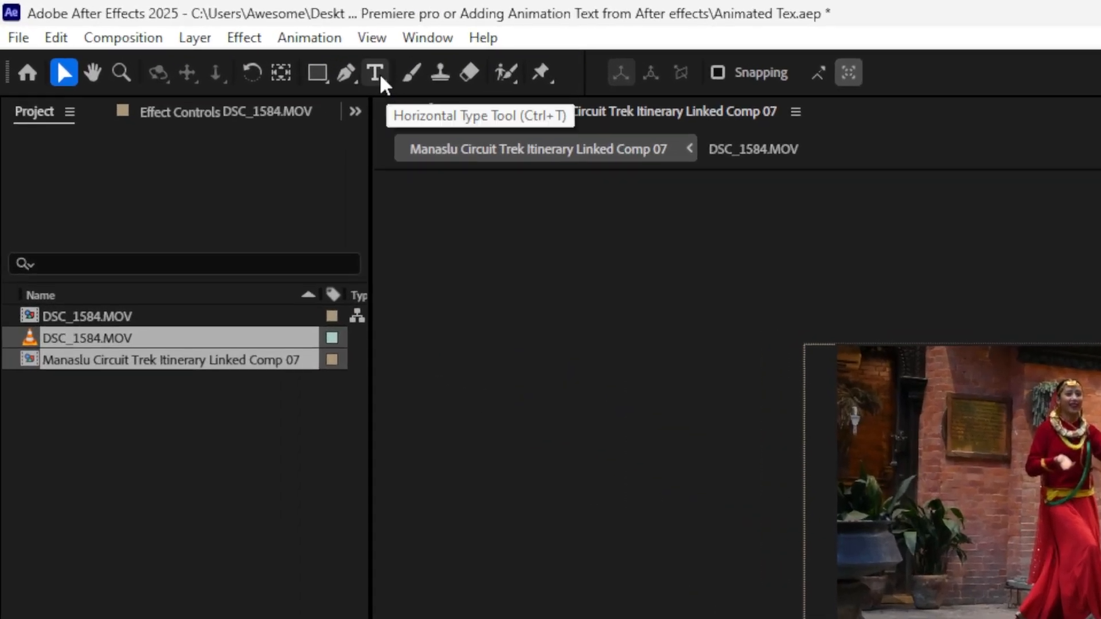
{"action": "left_click", "coordinate": [240, 47]}
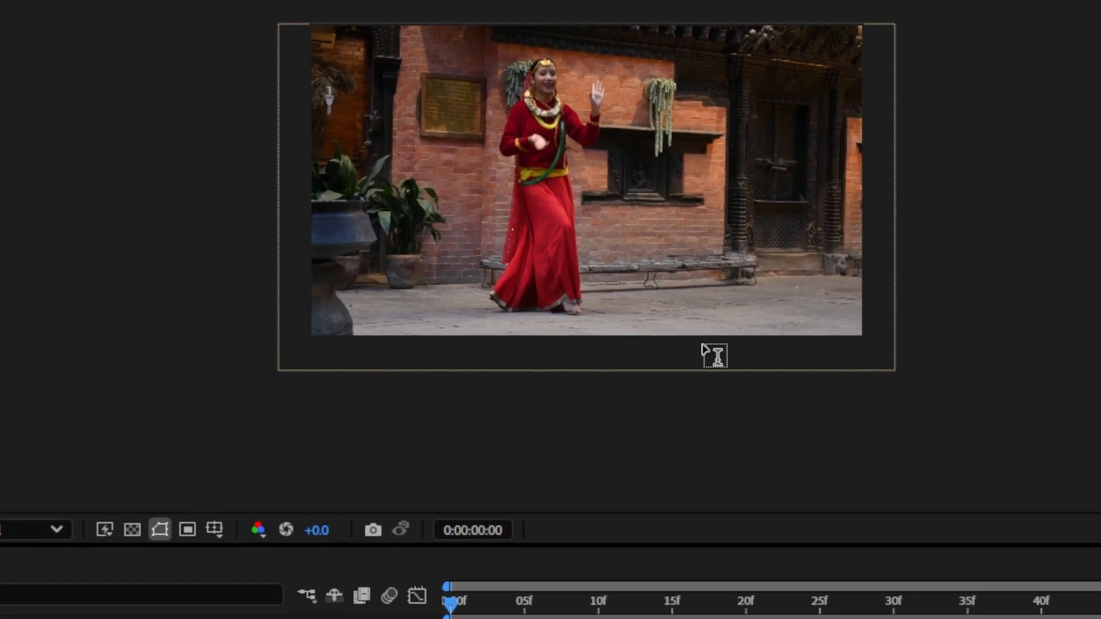
{"action": "left_click", "coordinate": [452, 282]}
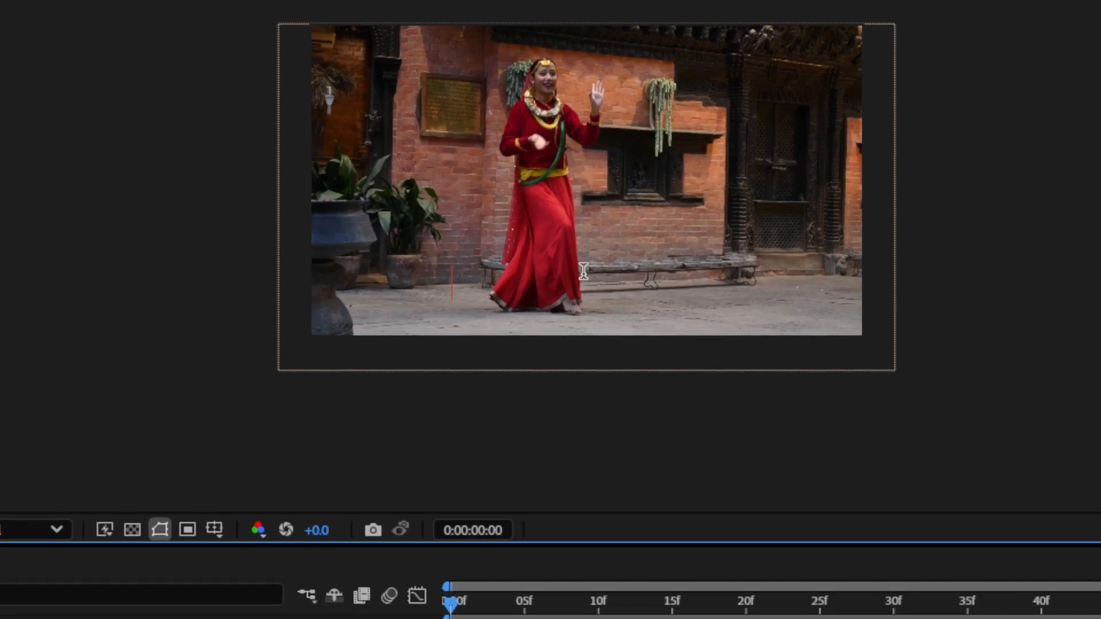
{"action": "type", "text": "Cultural Dance"}
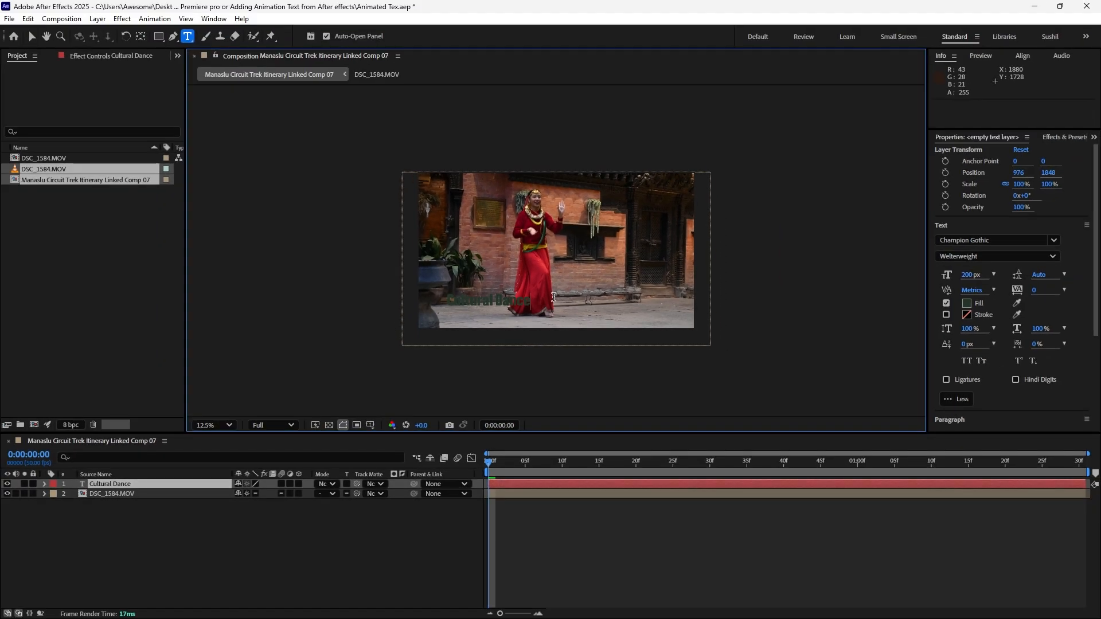
{"action": "left_click", "coordinate": [459, 533]}
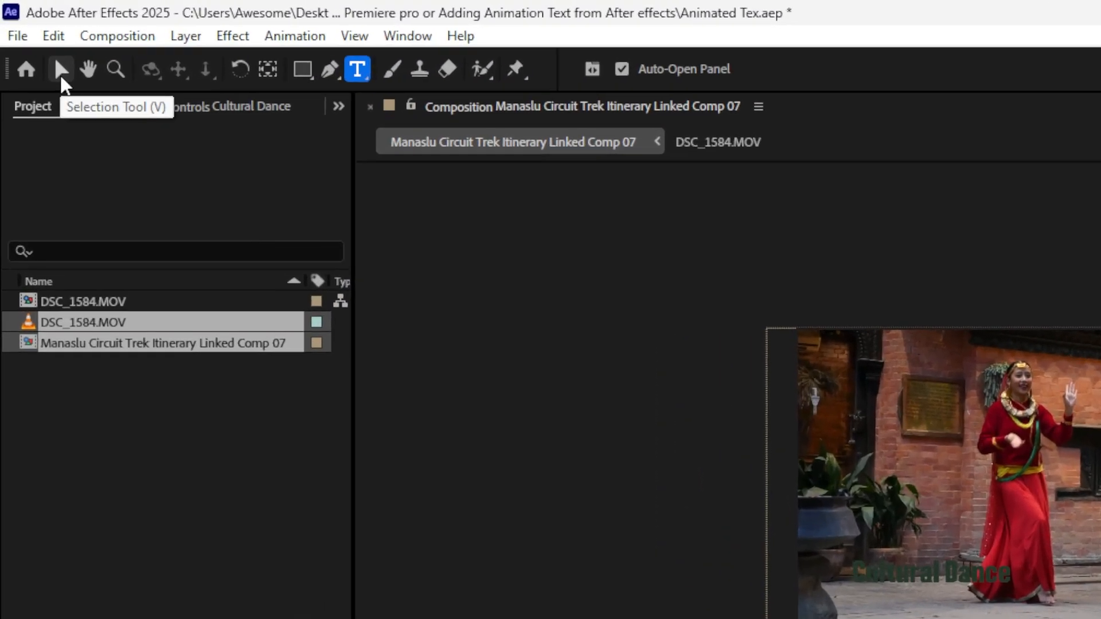
{"action": "left_click", "coordinate": [32, 37]}
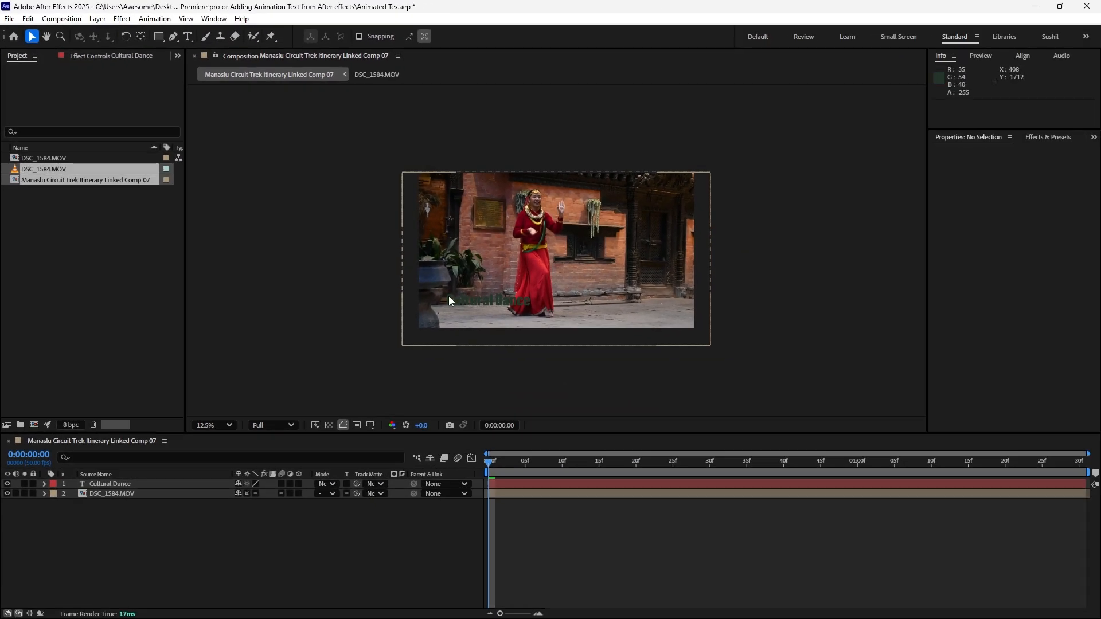
- Set the fill colour of the Cultural Dance text to white (FFFFFF)
{"action": "left_click", "coordinate": [899, 595]}
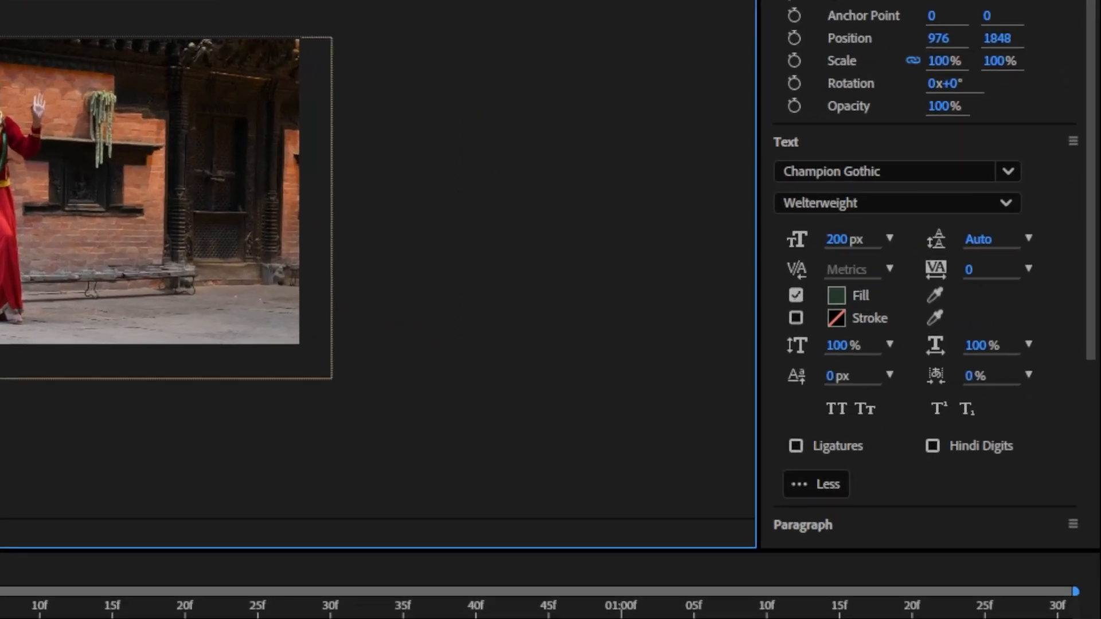
{"action": "left_click", "coordinate": [828, 295]}
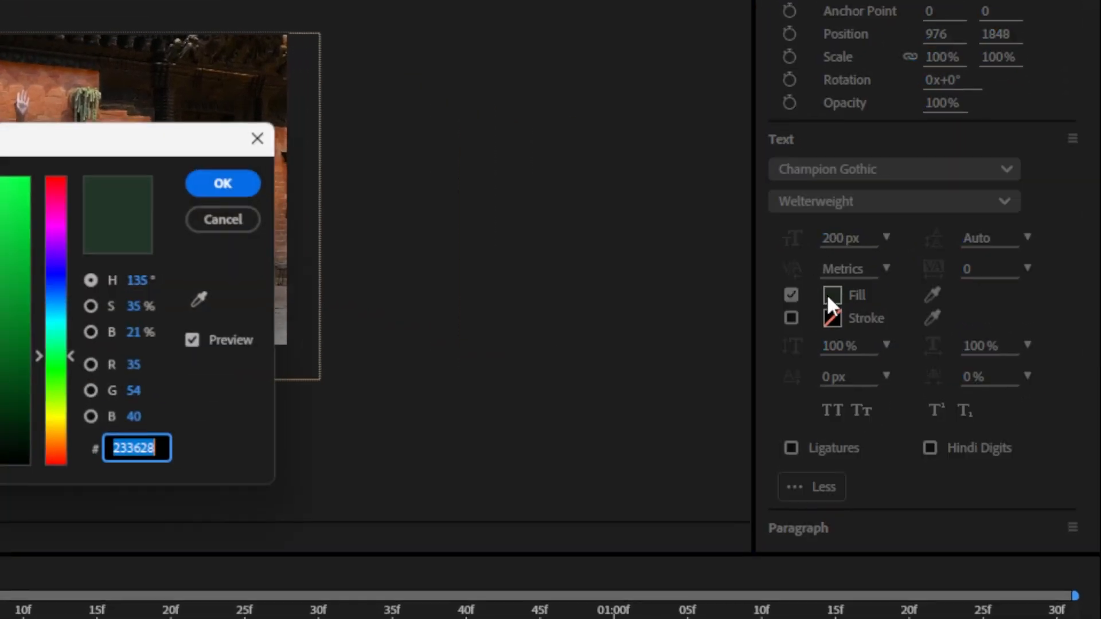
{"action": "left_click_drag", "start_coordinate": [0, 197], "coordinate": [0, 175]}
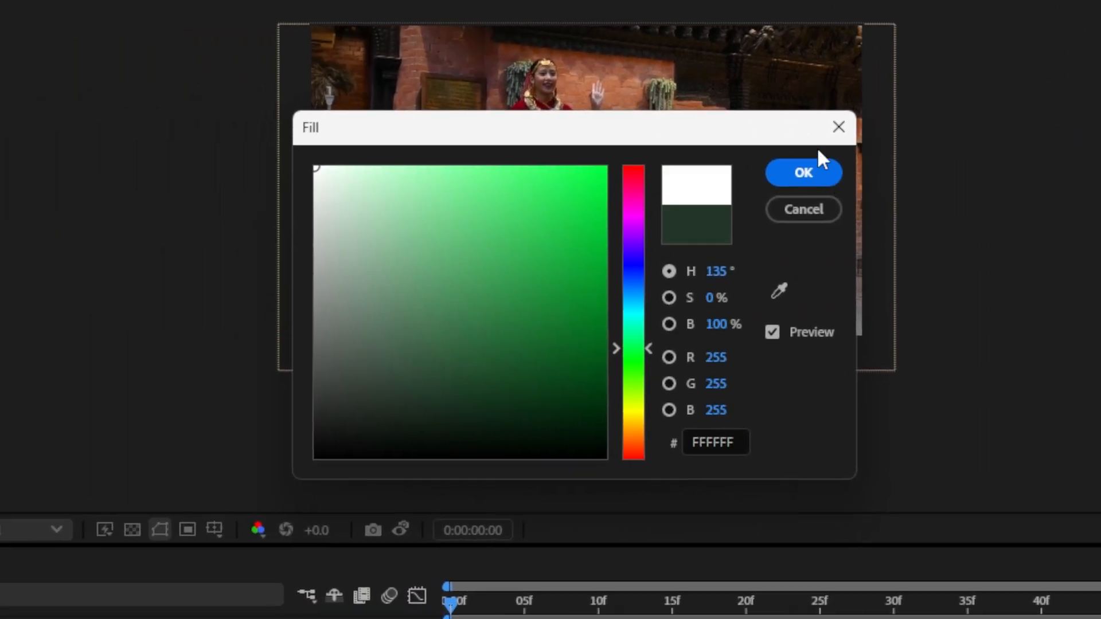
{"action": "left_click", "coordinate": [801, 178]}
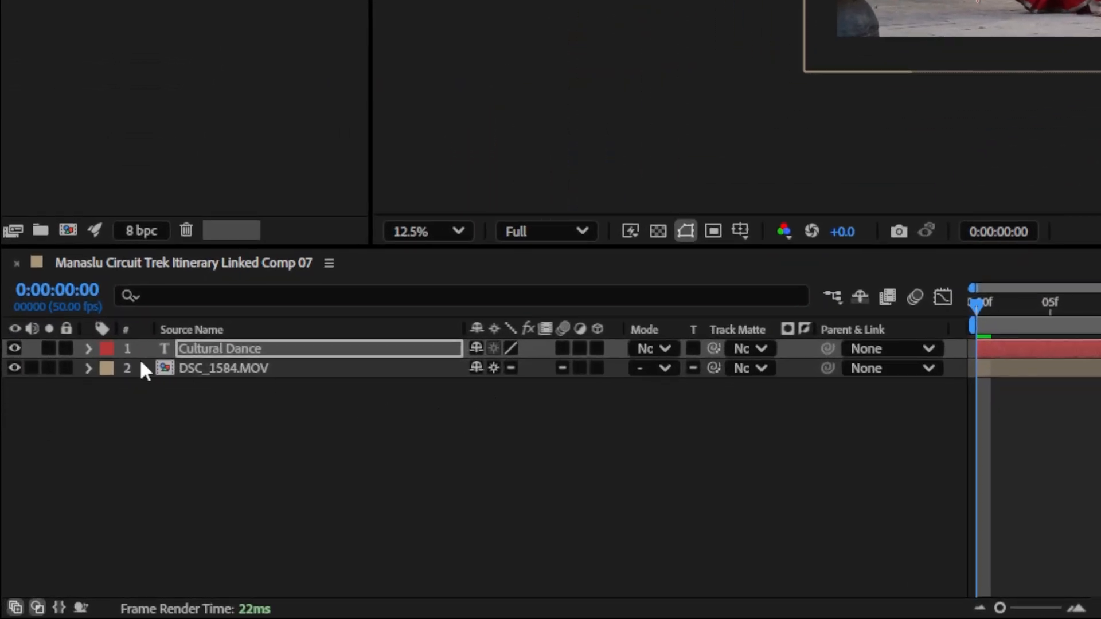
- Expand the Cultural Dance layer and add a Position animator to its text
{"action": "left_click", "coordinate": [90, 348]}
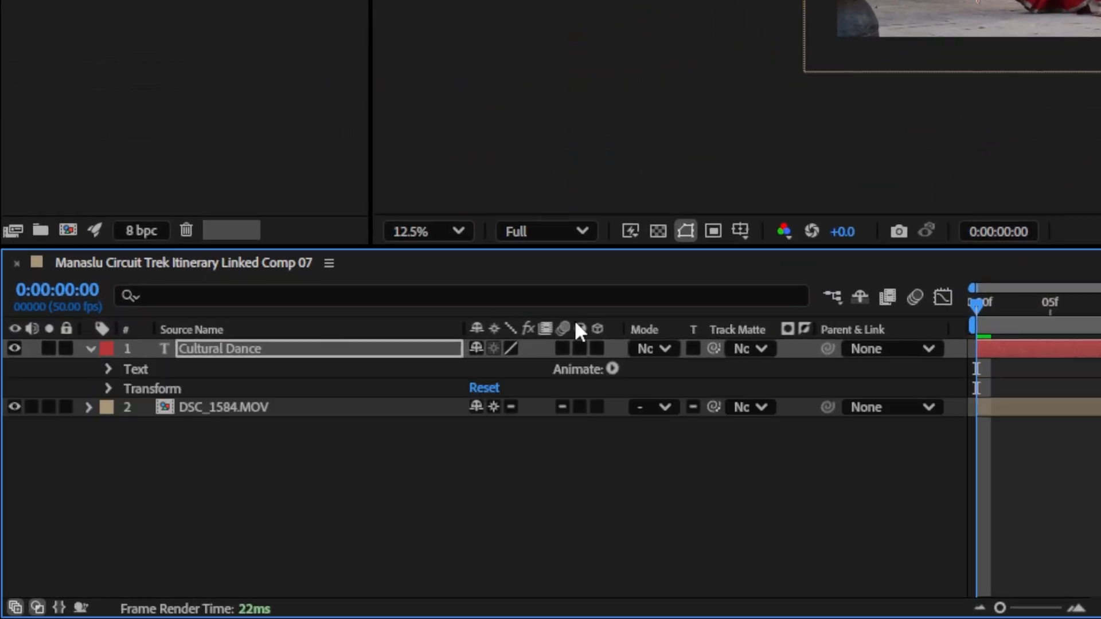
{"action": "left_click", "coordinate": [613, 369]}
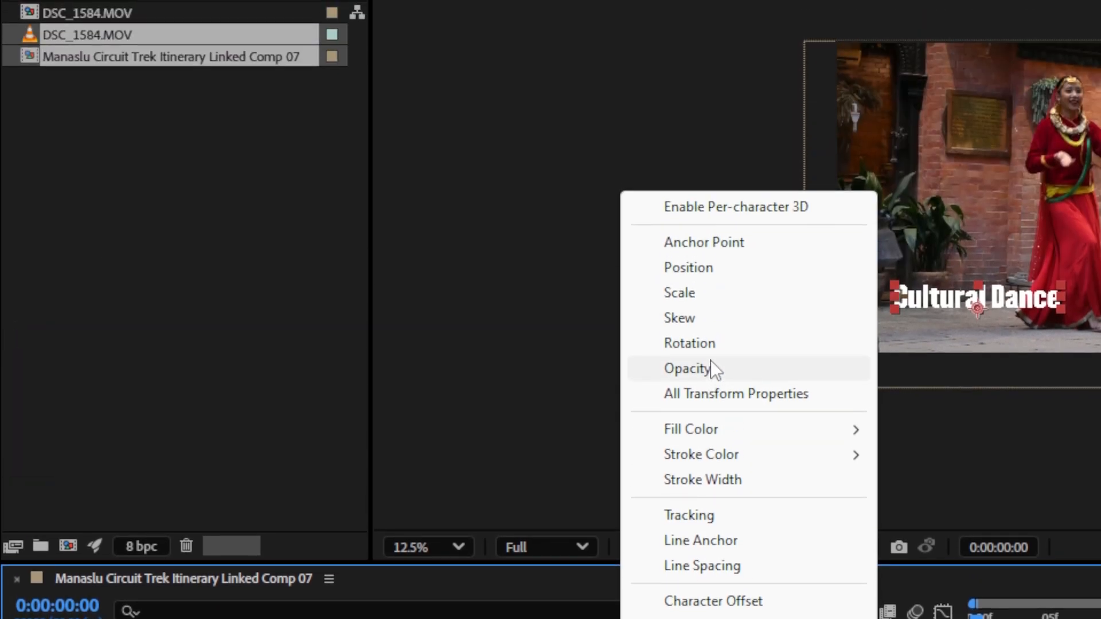
{"action": "left_click", "coordinate": [703, 266]}
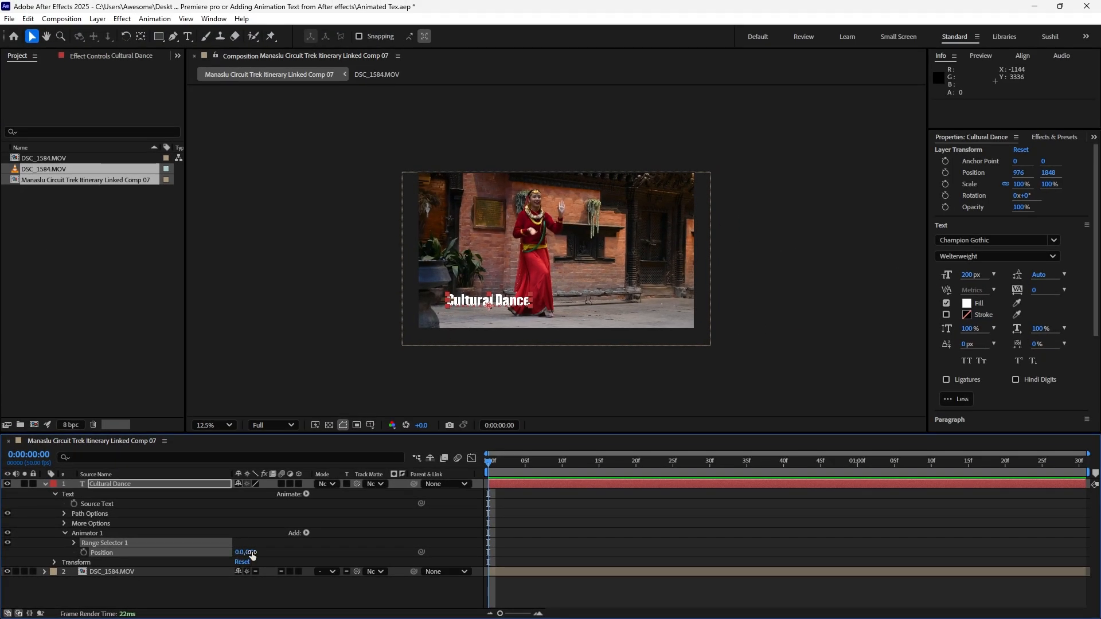
- Set the text animator's Position to 0.0, 150.0
{"action": "left_click_drag", "start_coordinate": [250, 553], "coordinate": [300, 554]}
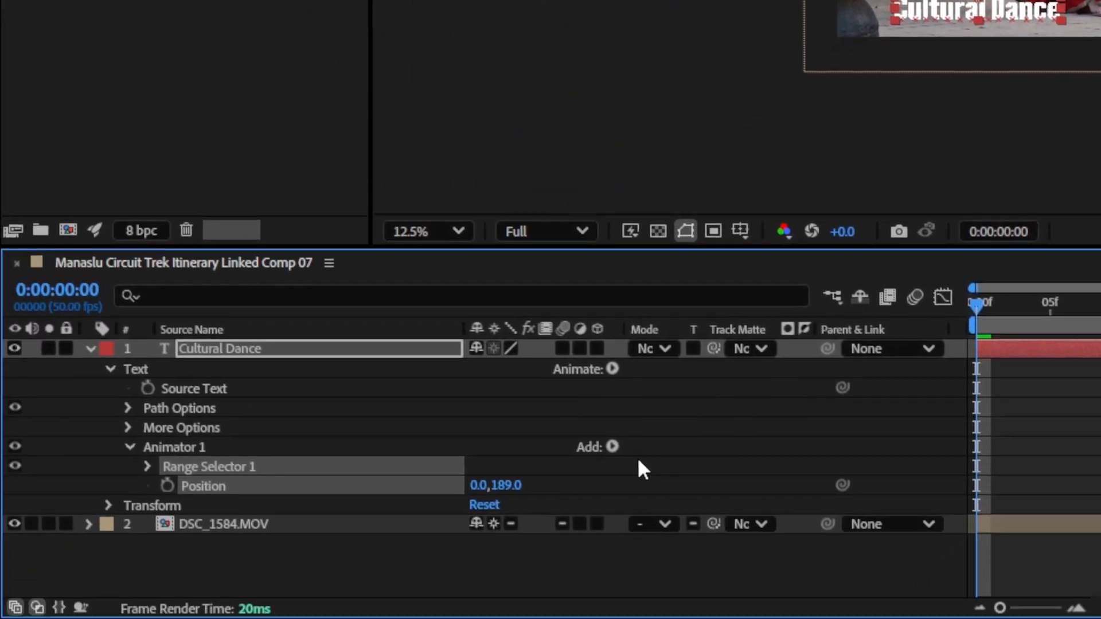
{"action": "left_click", "coordinate": [511, 486]}
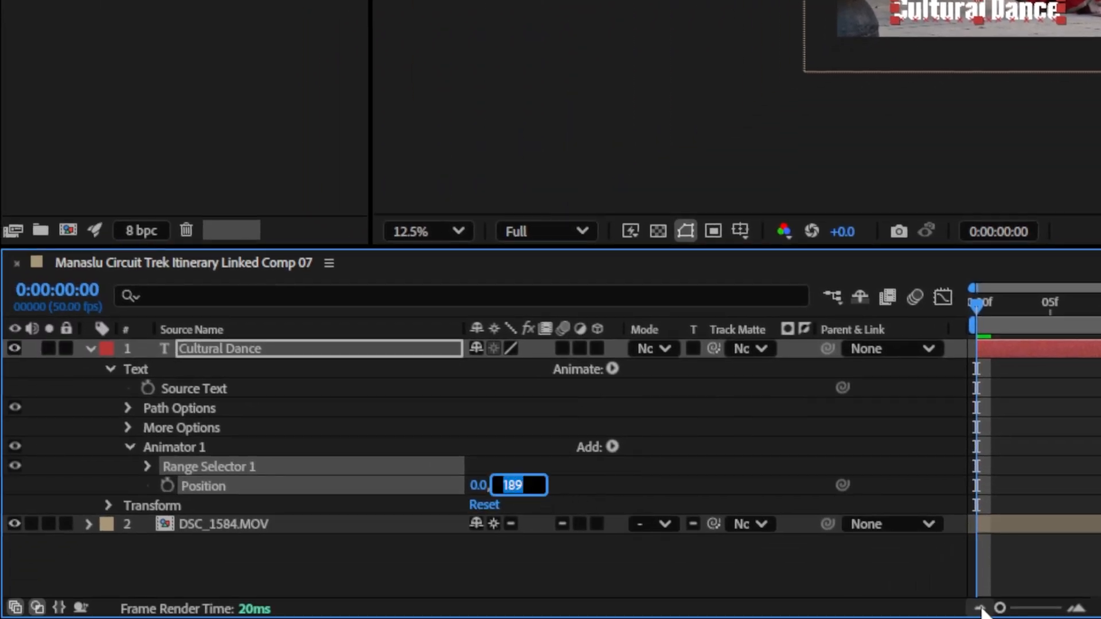
{"action": "type", "text": "150"}
{"action": "key", "text": "Return"}
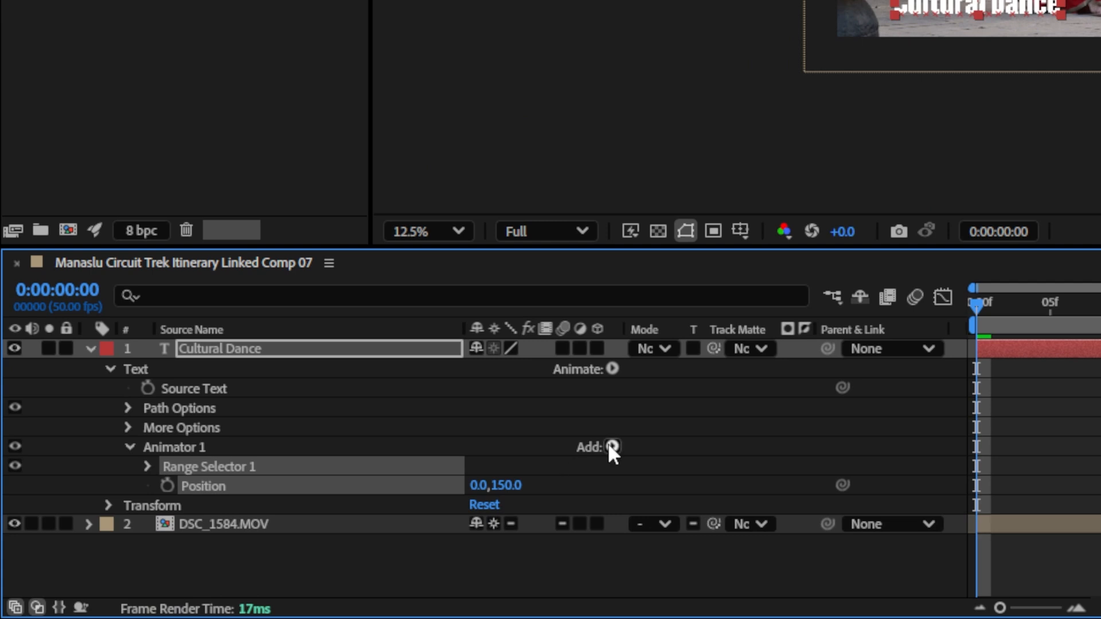
- Add an Opacity property to the Cultural Dance text's Animator 1 and set it to 0%
{"action": "left_click", "coordinate": [612, 447]}
{"action": "mouse_move", "coordinate": [654, 455]}
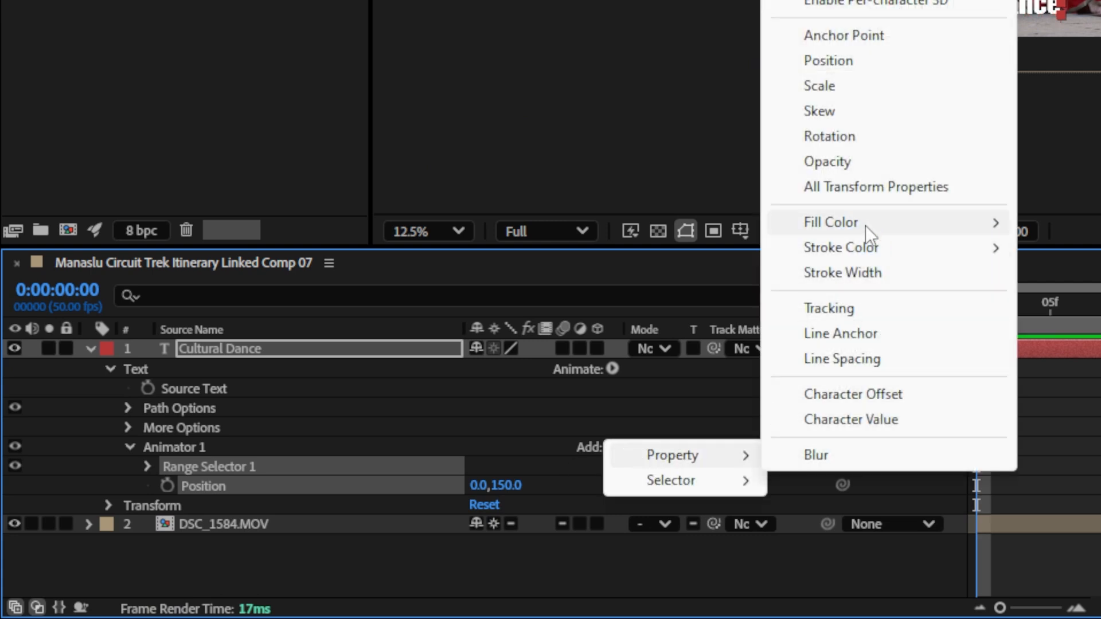
{"action": "left_click", "coordinate": [861, 161]}
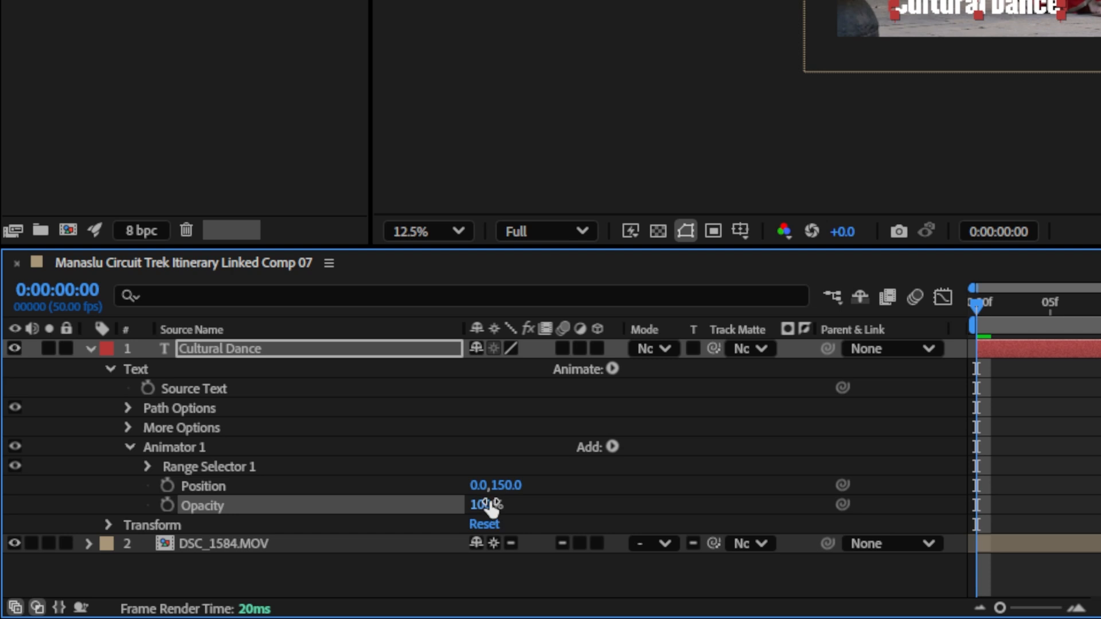
{"action": "left_click_drag", "start_coordinate": [492, 504], "coordinate": [248, 488]}
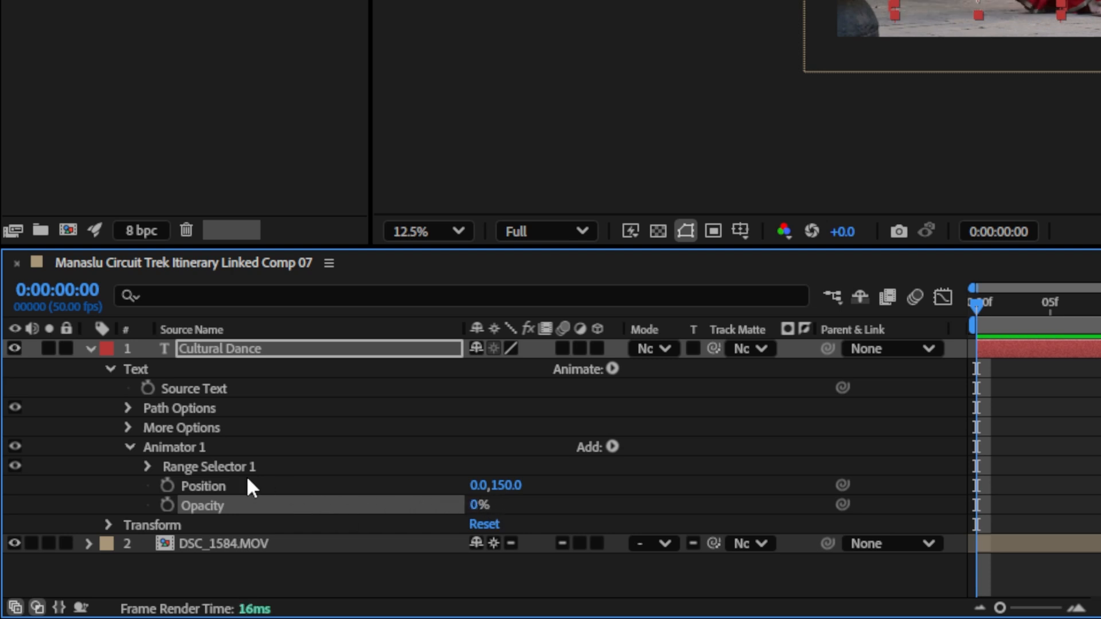
- Expand Range Selector 1 of the text animator and set its Offset to -100%
{"action": "left_click", "coordinate": [147, 466]}
{"action": "scroll", "coordinate": [333, 473], "scroll_direction": "down", "scroll_amount": 2}
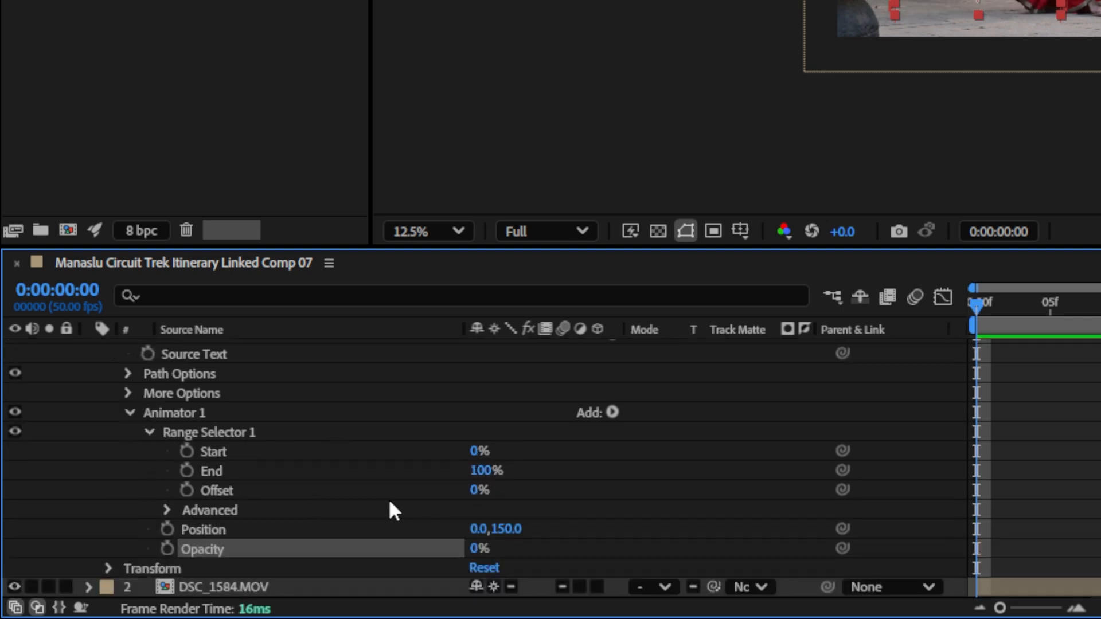
{"action": "left_click_drag", "start_coordinate": [475, 490], "coordinate": [249, 495]}
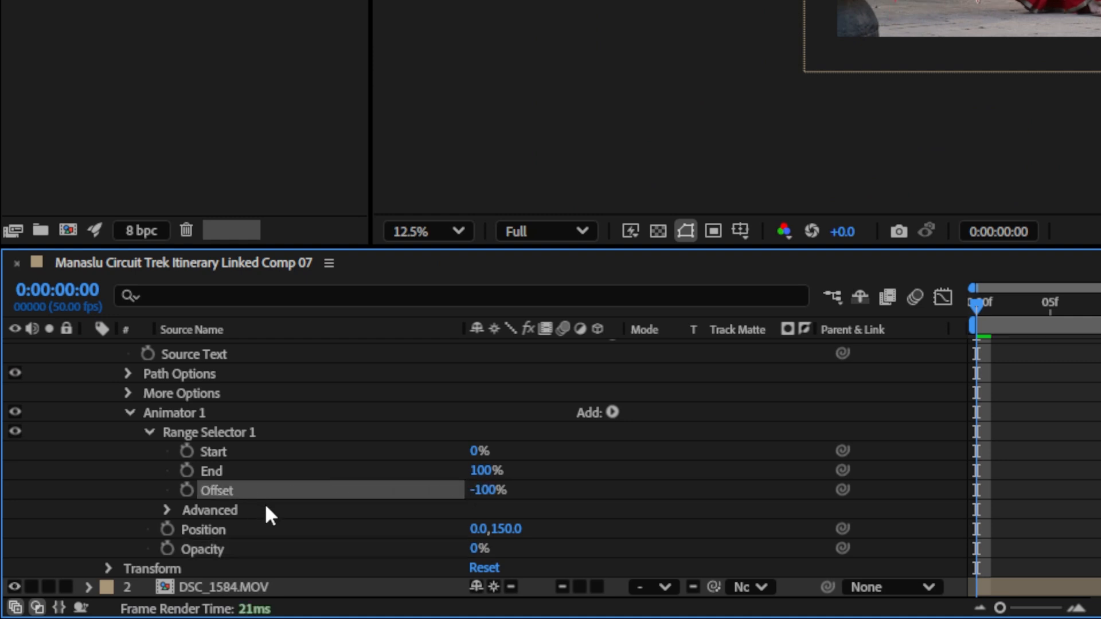
- Expand the range selector's Advanced options and set its Shape to Ramp Up
{"action": "left_click", "coordinate": [167, 511]}
{"action": "left_click", "coordinate": [515, 510]}
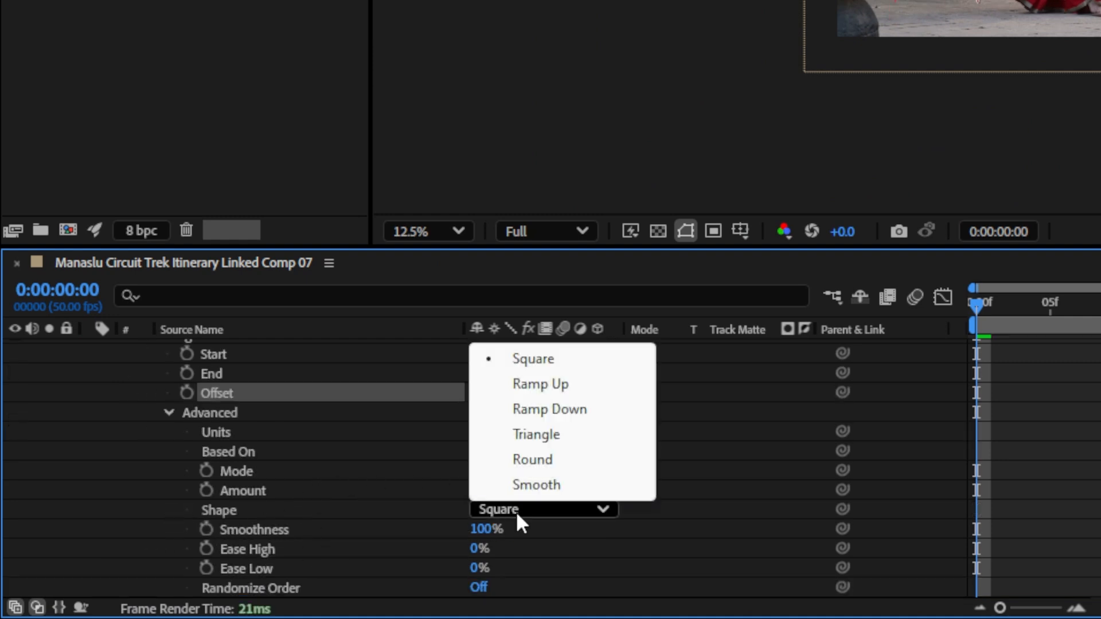
{"action": "left_click", "coordinate": [534, 385]}
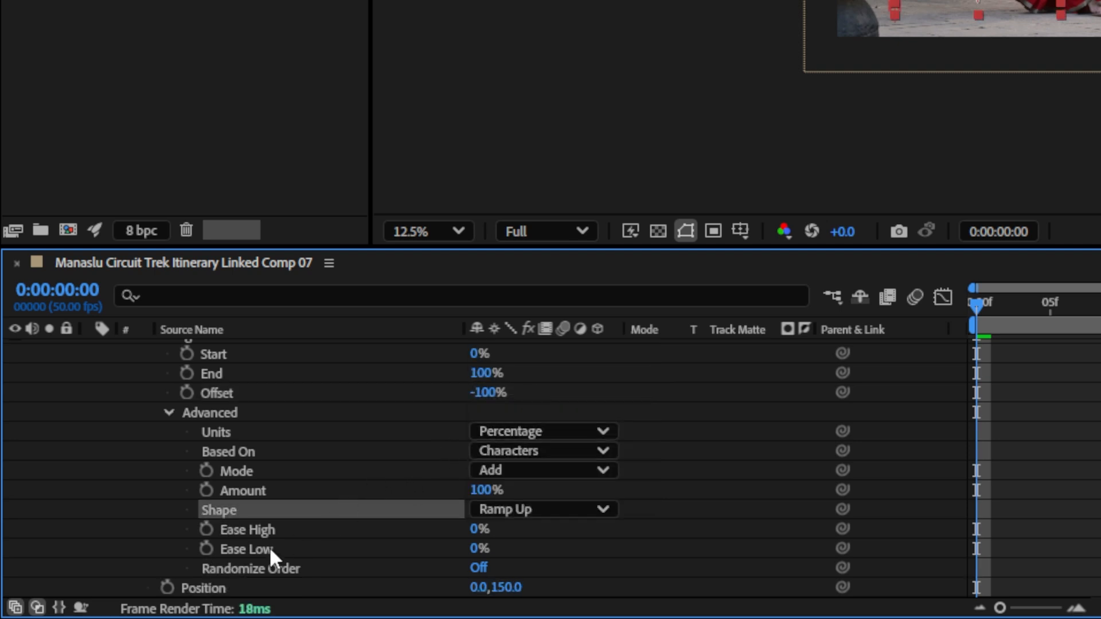
- Set the range selector's Ease High to 25% and Ease Low to 100%
{"action": "left_click", "coordinate": [477, 529]}
{"action": "type", "text": "25"}
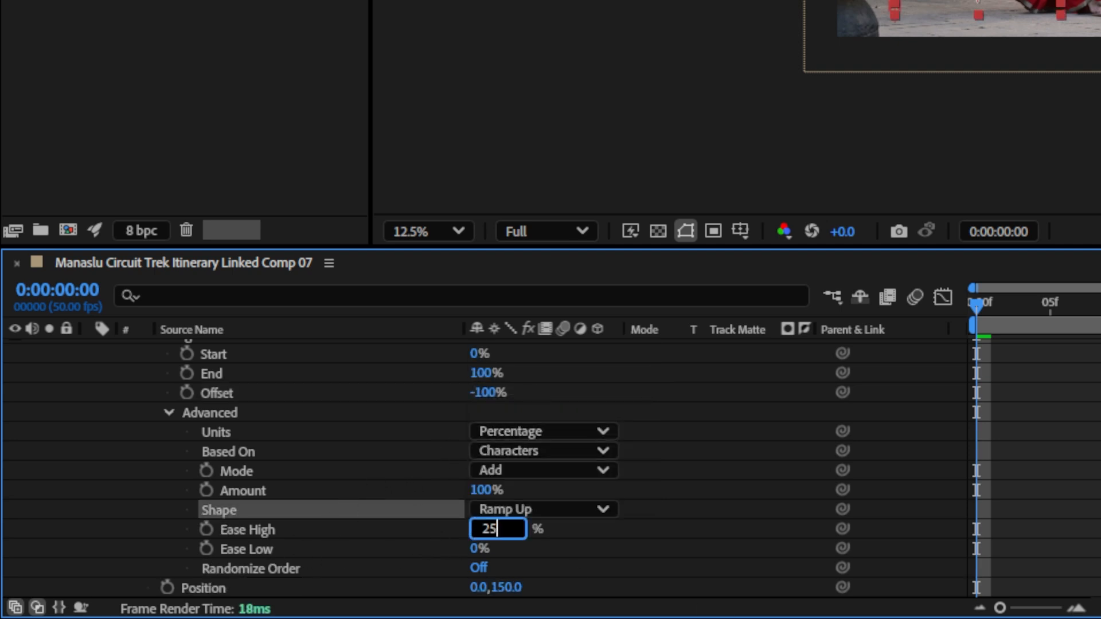
{"action": "key", "text": "Return"}
{"action": "left_click", "coordinate": [477, 549]}
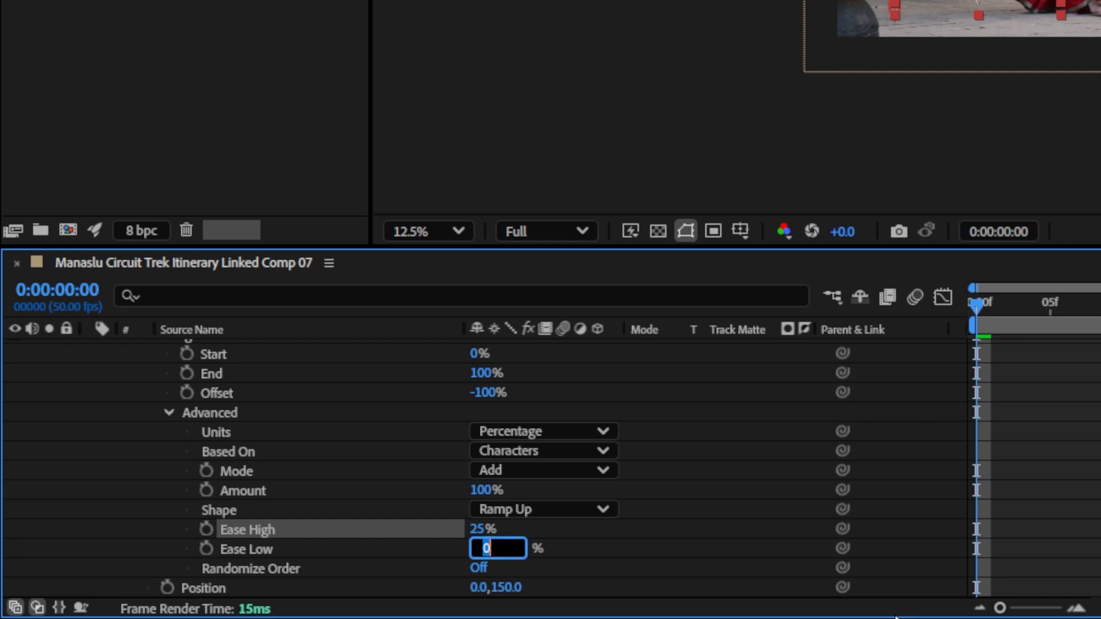
{"action": "type", "text": "100"}
{"action": "key", "text": "Return"}
{"action": "mouse_move", "coordinate": [724, 580]}
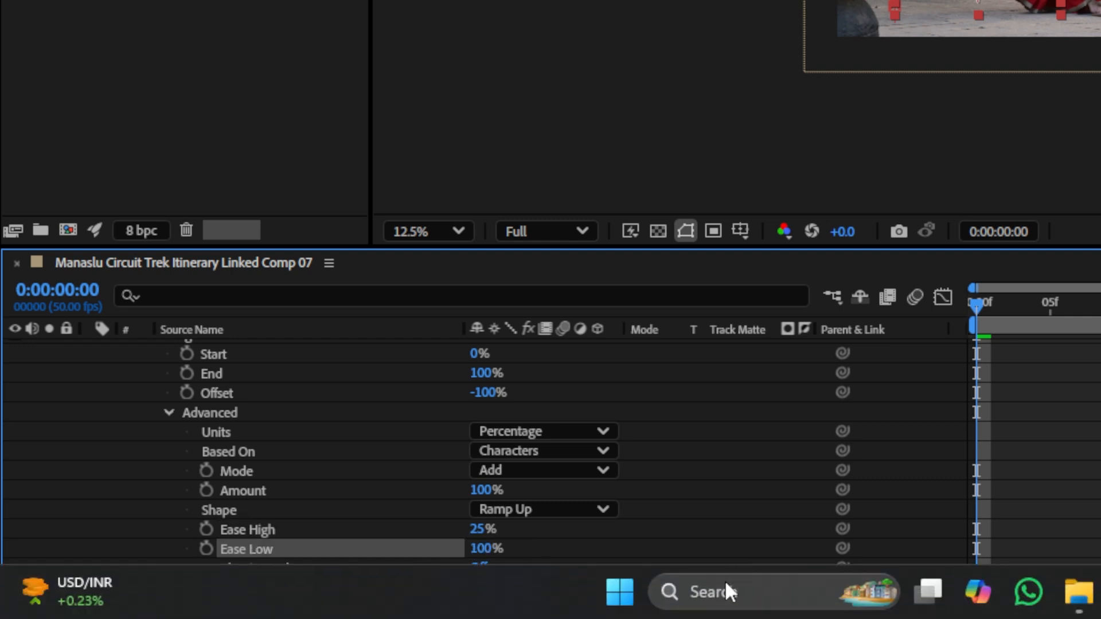
{"action": "left_click", "coordinate": [801, 467]}
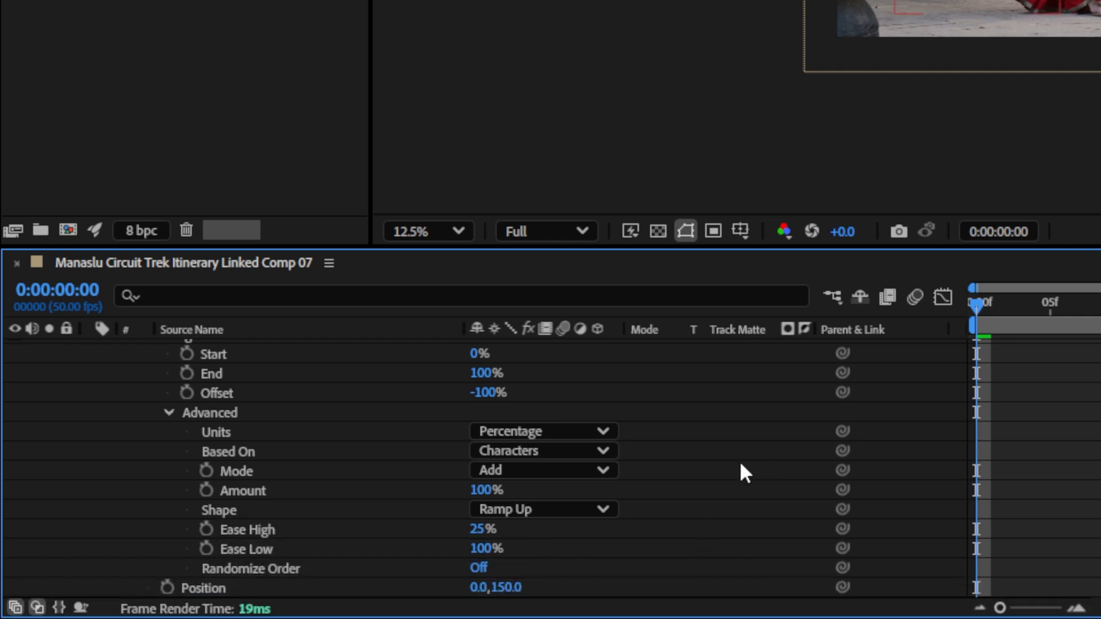
- Start keyframing Range Selector 1's Offset at 0:00:00:00
{"action": "scroll", "coordinate": [688, 468], "scroll_direction": "down", "scroll_amount": 3}
{"action": "scroll", "coordinate": [700, 476], "scroll_direction": "up", "scroll_amount": 6}
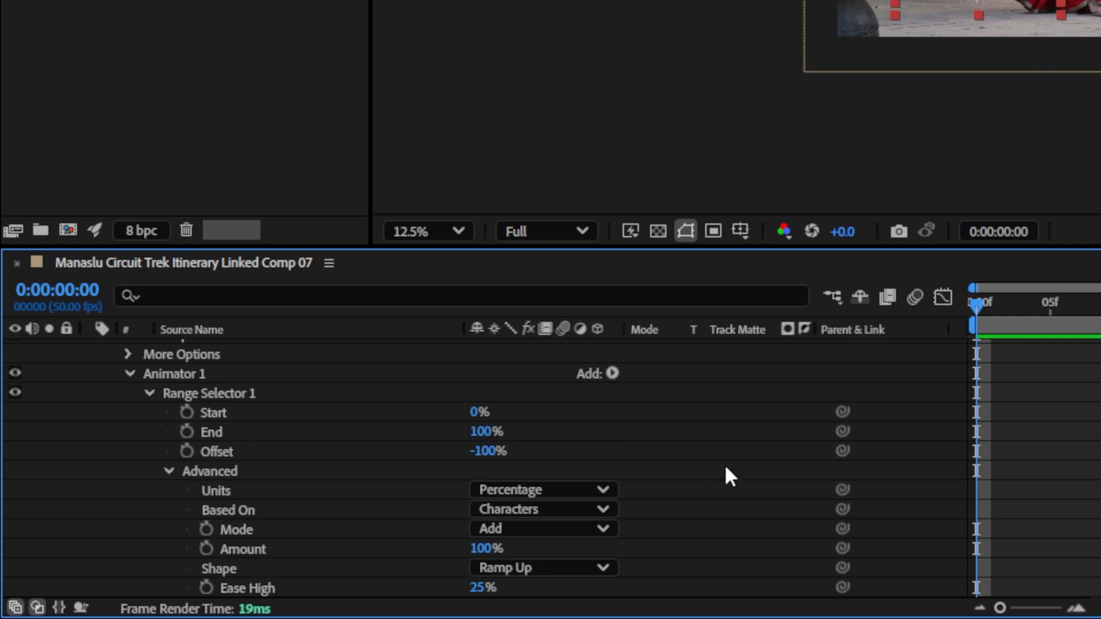
{"action": "left_click", "coordinate": [195, 375]}
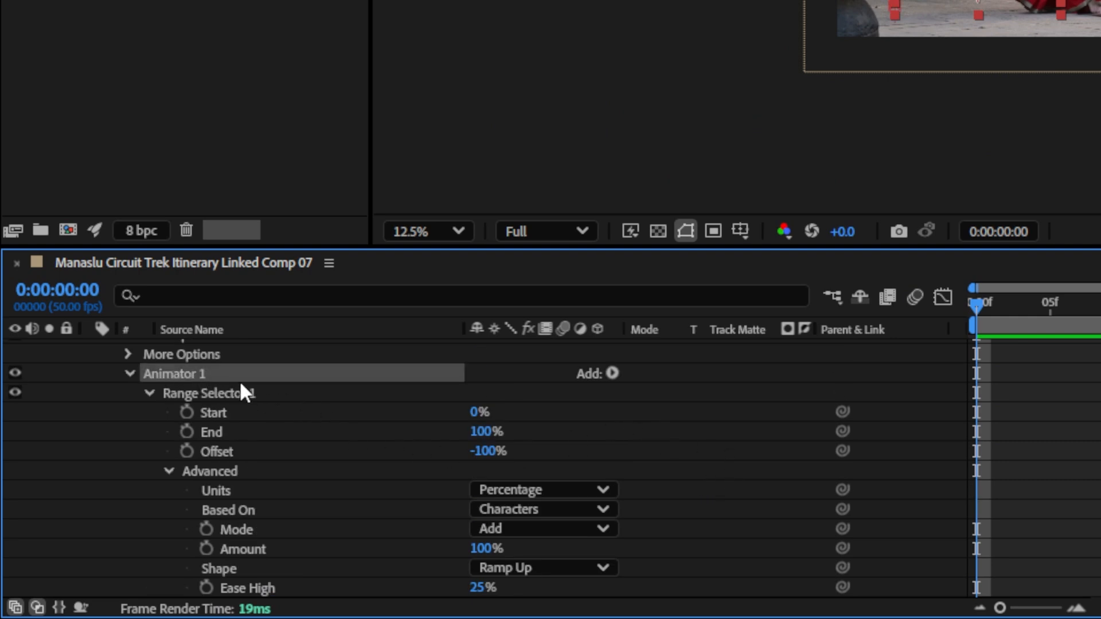
{"action": "left_click", "coordinate": [188, 451]}
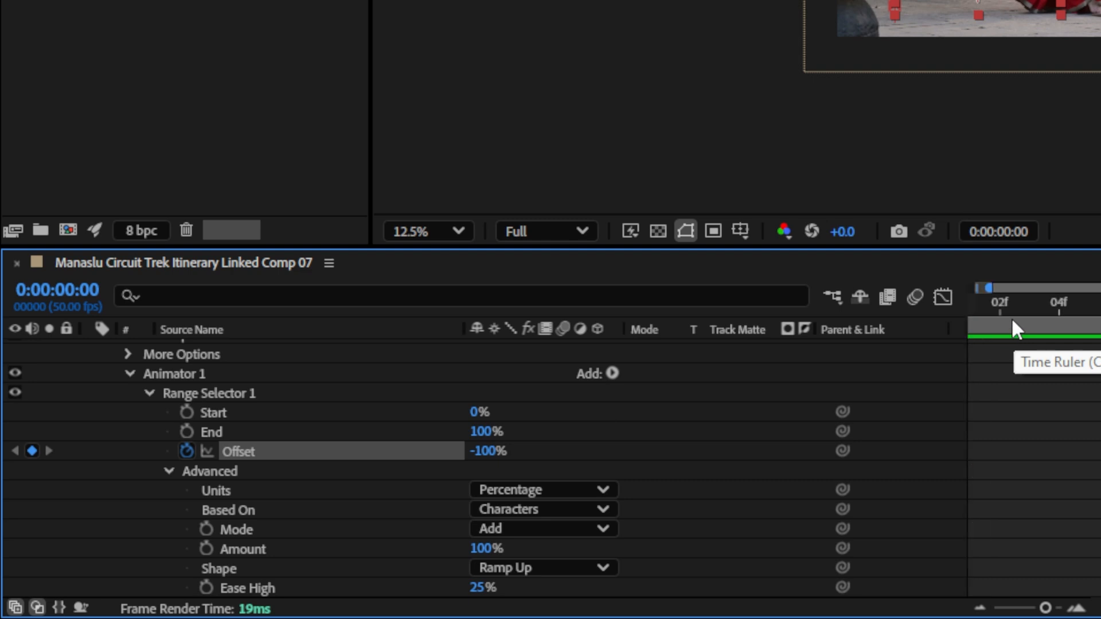
- Add an Offset keyframe of 100% at 0:00:00:30
{"action": "left_click_drag", "start_coordinate": [985, 302], "coordinate": [1017, 304]}
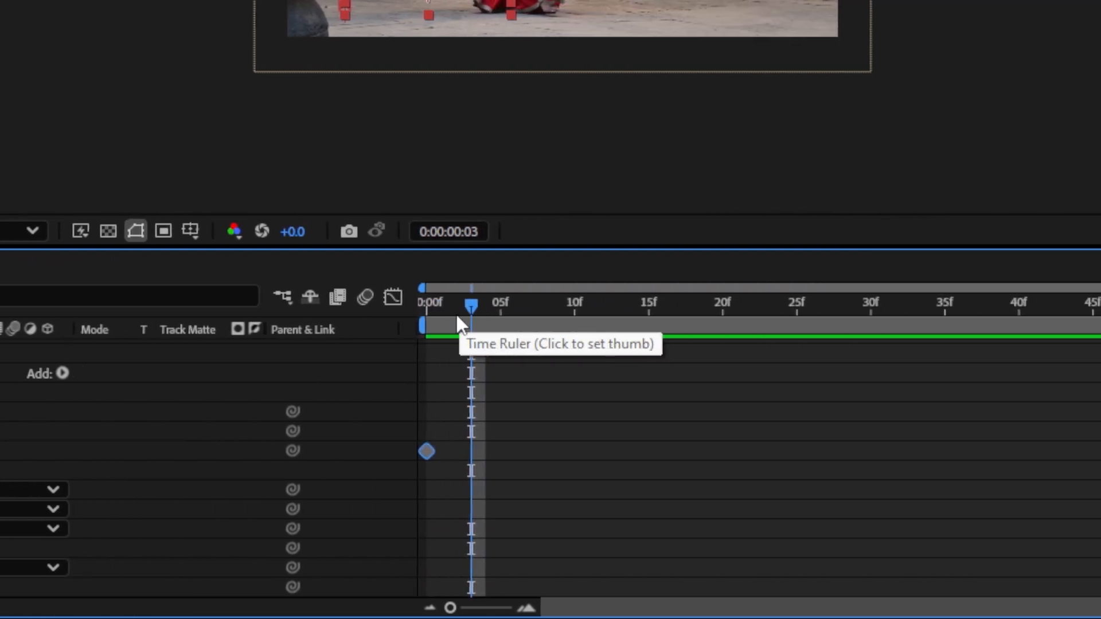
{"action": "left_click", "coordinate": [665, 310]}
{"action": "left_click_drag", "start_coordinate": [533, 320], "coordinate": [874, 325]}
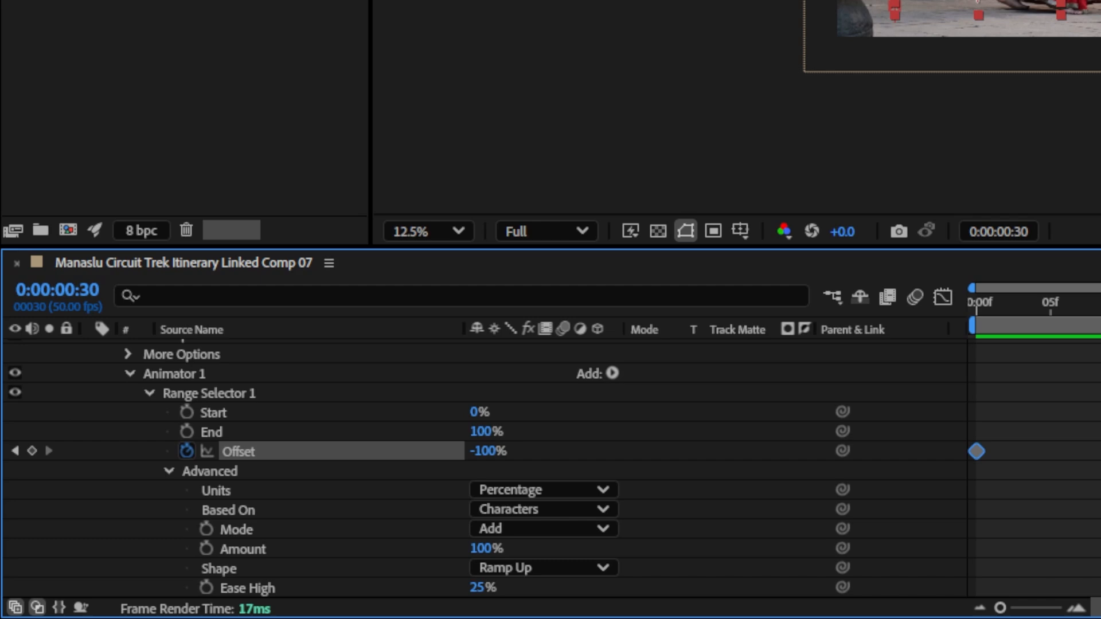
{"action": "left_click_drag", "start_coordinate": [495, 457], "coordinate": [898, 449]}
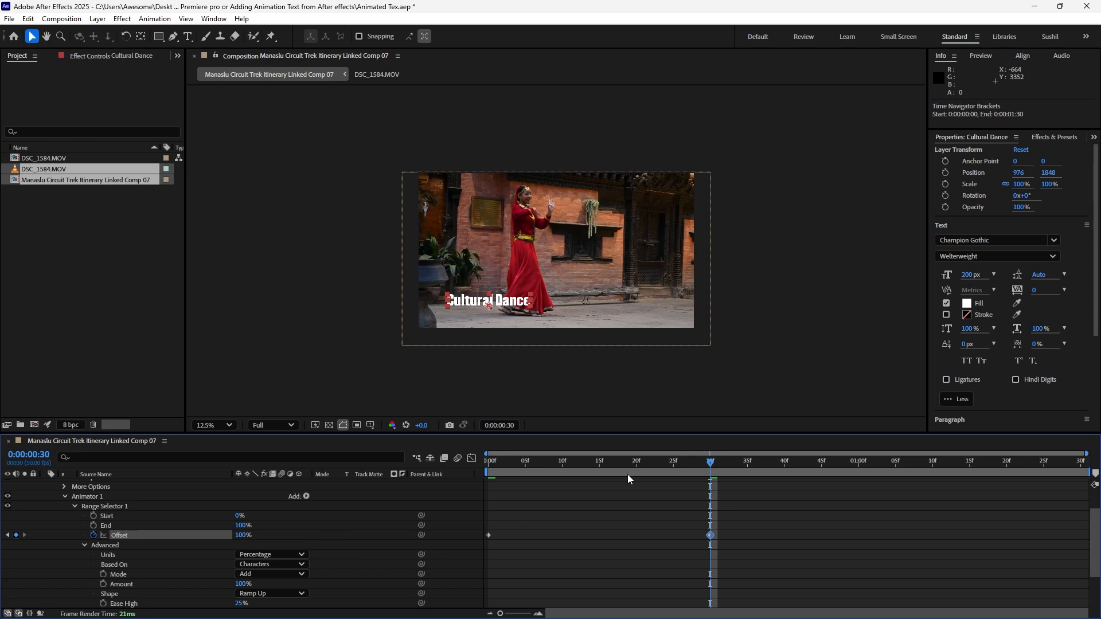
- Preview the Cultural Dance text animation by playing and scrubbing through the composition
{"action": "left_click_drag", "start_coordinate": [647, 461], "coordinate": [698, 503]}
{"action": "key", "text": "space"}
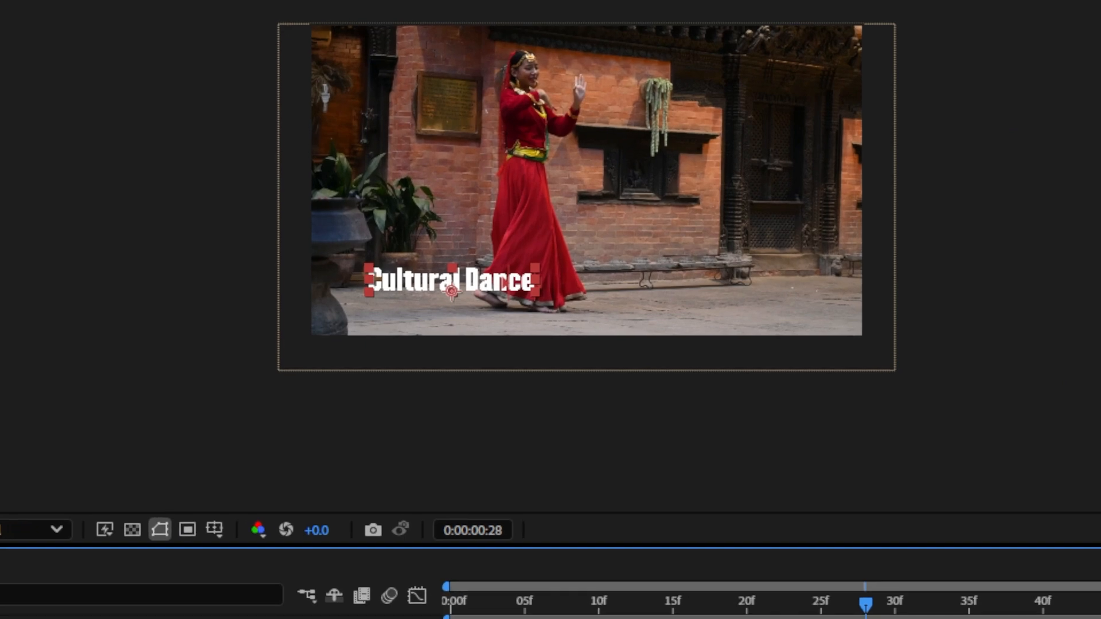
{"action": "left_click_drag", "start_coordinate": [525, 461], "coordinate": [497, 461]}
{"action": "left_click_drag", "start_coordinate": [469, 607], "coordinate": [984, 574]}
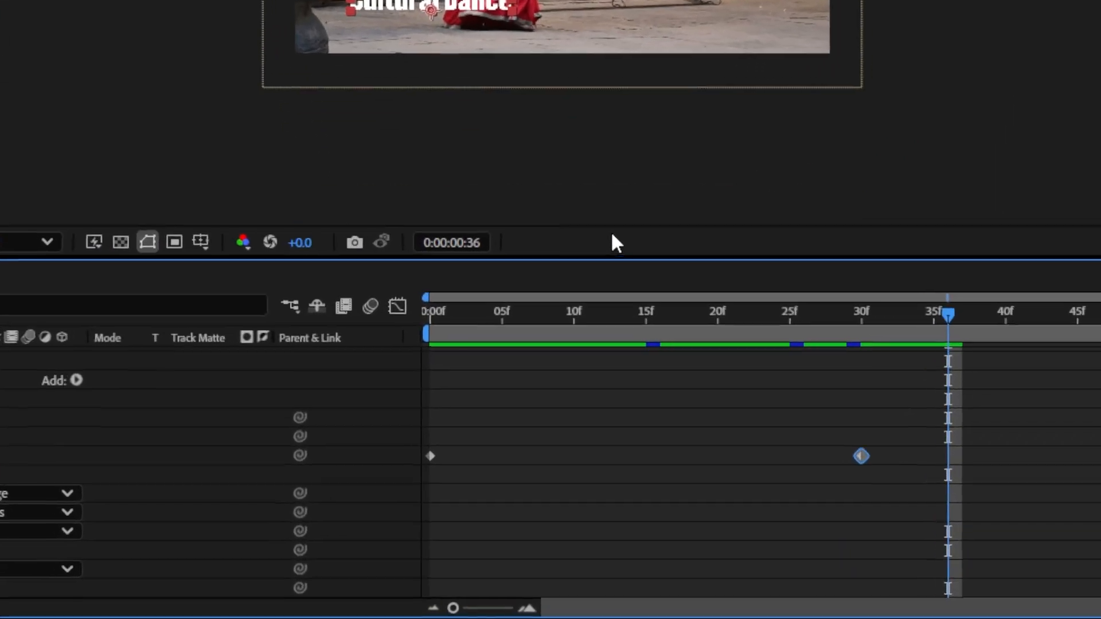
- Apply Easy Ease to both Offset keyframes
{"action": "left_click_drag", "start_coordinate": [1094, 492], "coordinate": [430, 450]}
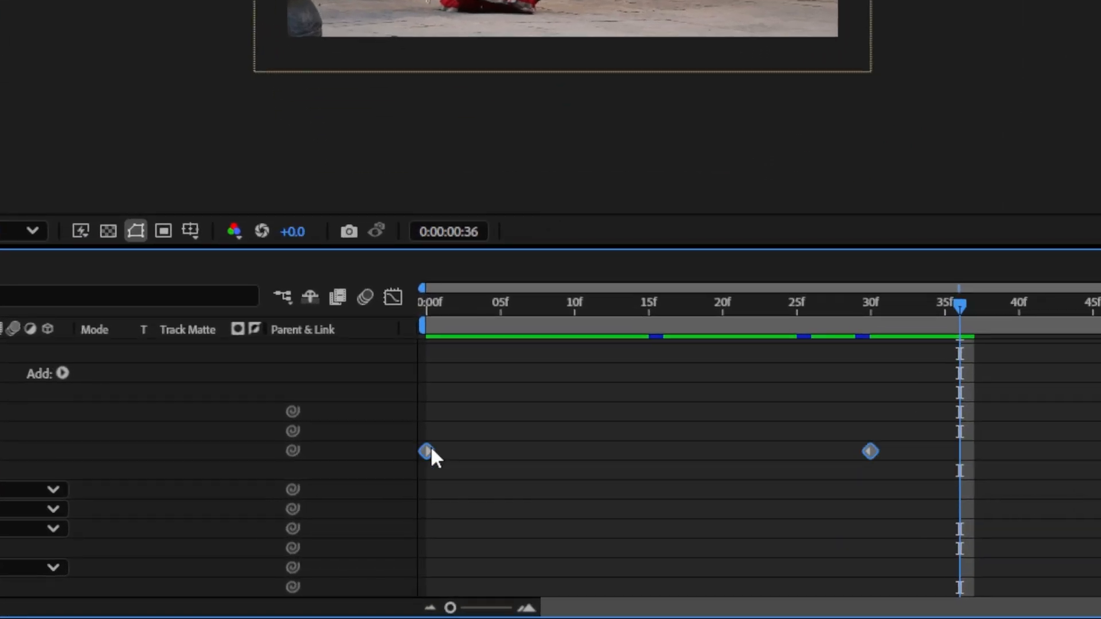
{"action": "right_click", "coordinate": [431, 450]}
{"action": "mouse_move", "coordinate": [485, 422]}
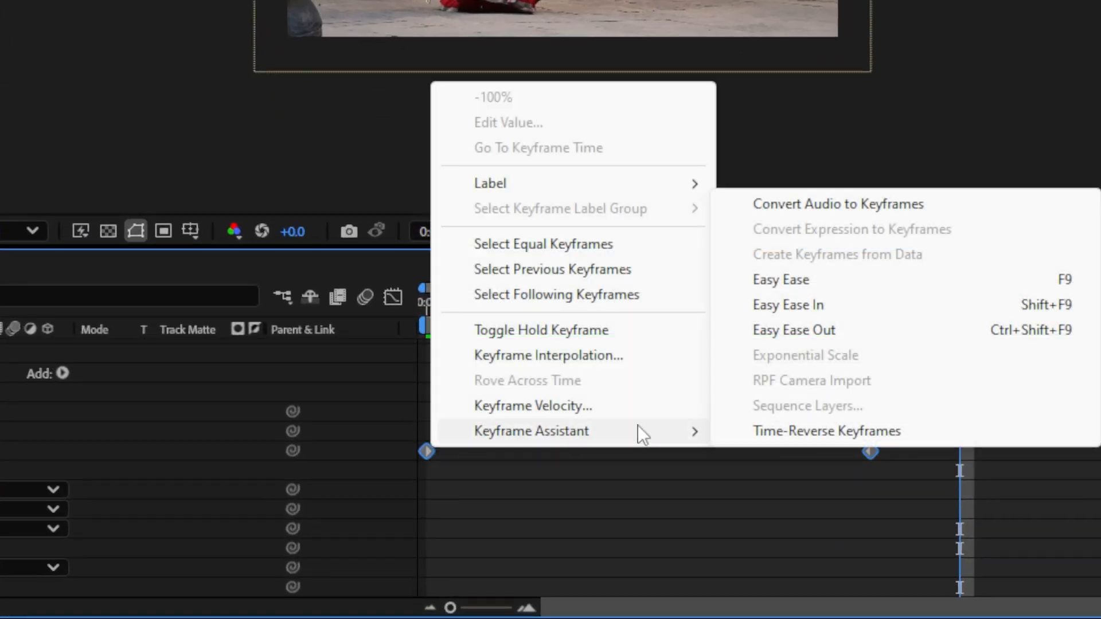
{"action": "left_click", "coordinate": [796, 284]}
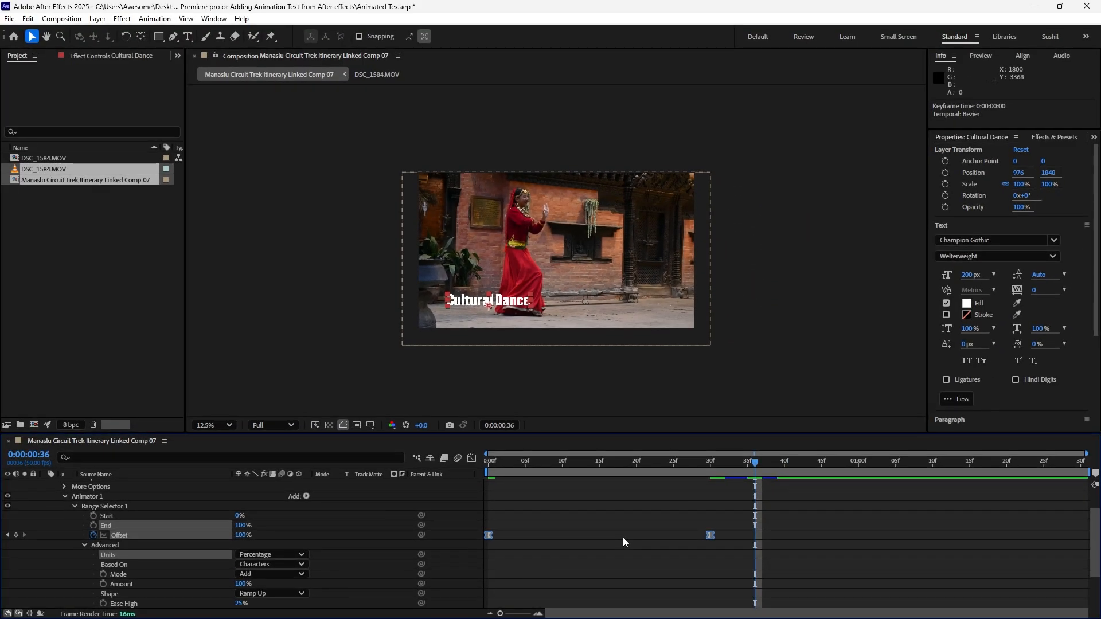
- Collapse the Cultural Dance layer's properties and leave no layer selected
{"action": "left_click", "coordinate": [624, 540]}
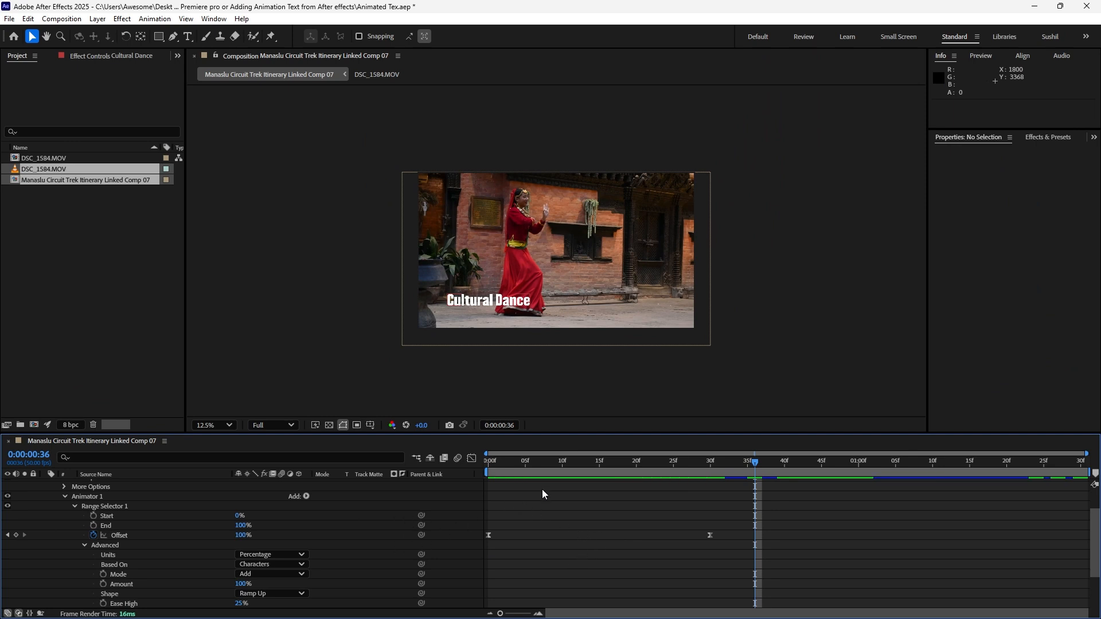
{"action": "scroll", "coordinate": [543, 491], "scroll_direction": "up", "scroll_amount": 3}
{"action": "left_click", "coordinate": [528, 488]}
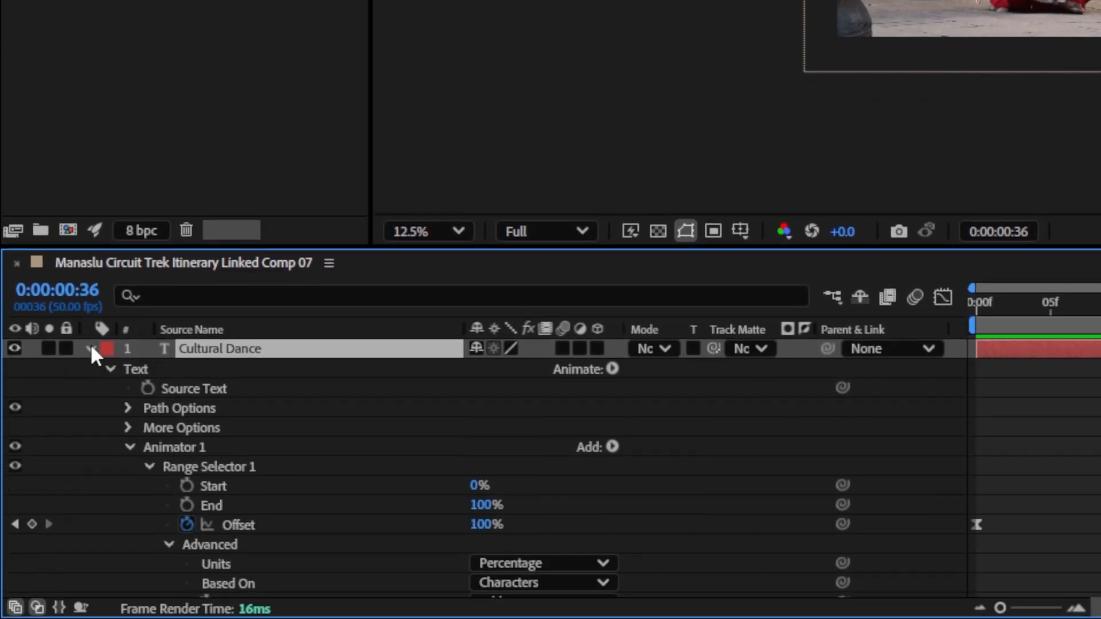
{"action": "left_click", "coordinate": [89, 612]}
{"action": "left_click", "coordinate": [586, 460]}
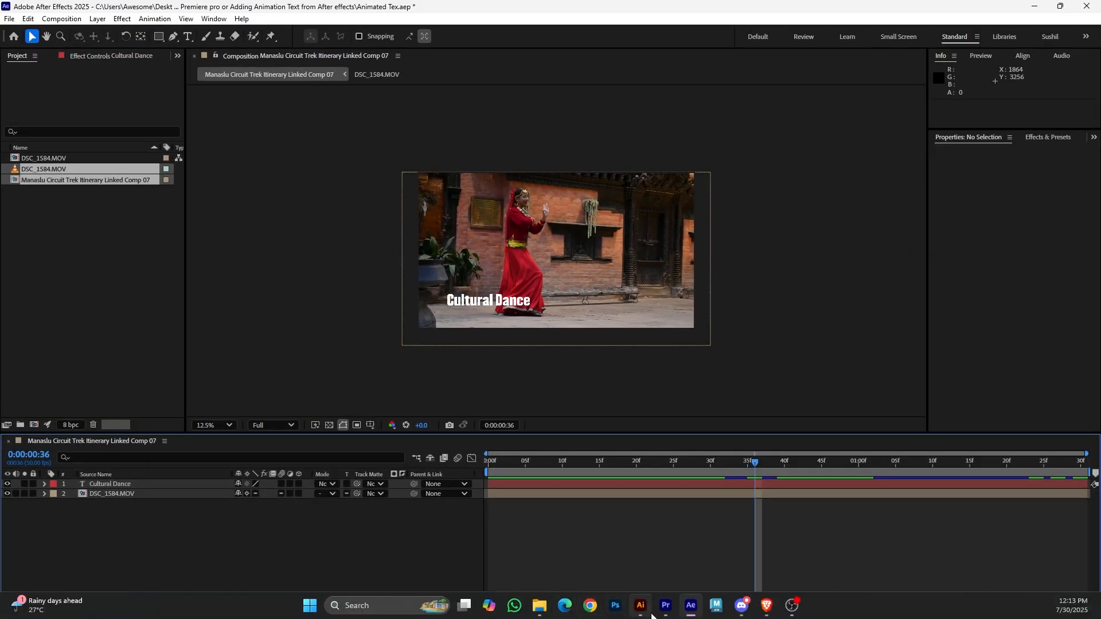
- Switch to Premiere Pro, play Sequence 02 from its start to check the title animation, and select the linked clip
{"action": "left_click", "coordinate": [667, 611]}
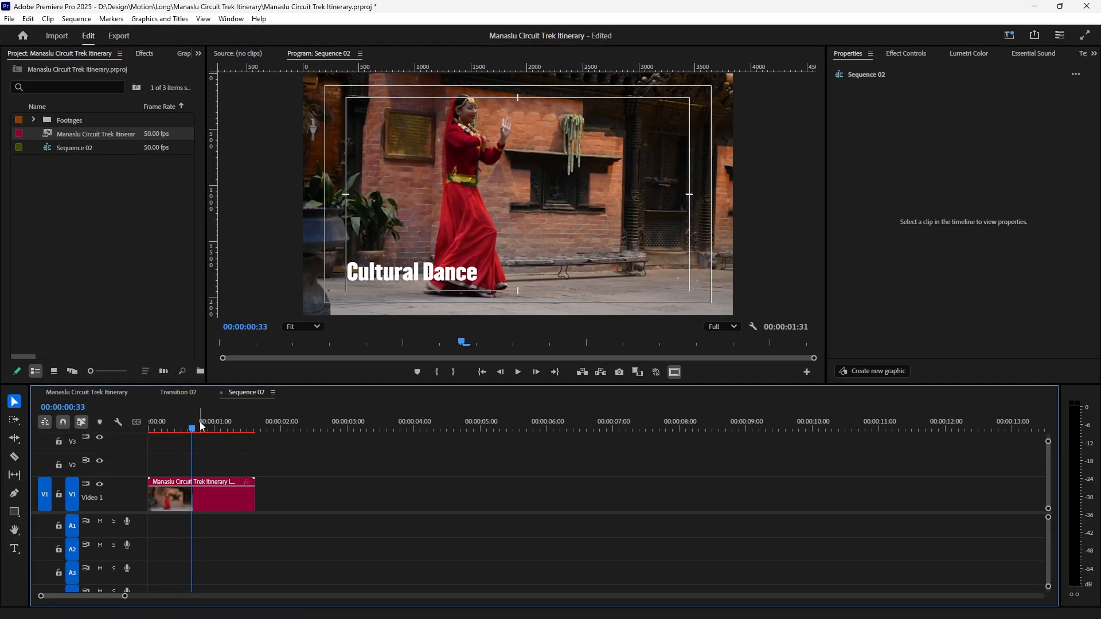
{"action": "left_click_drag", "start_coordinate": [193, 433], "coordinate": [121, 451]}
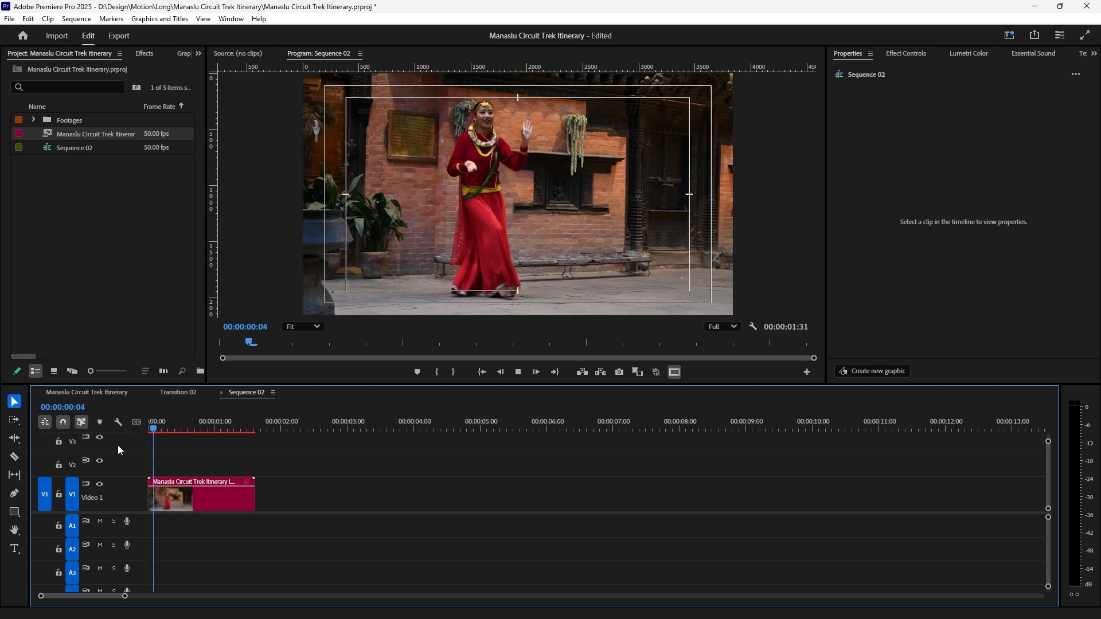
{"action": "key", "text": "space"}
{"action": "left_click", "coordinate": [212, 494]}
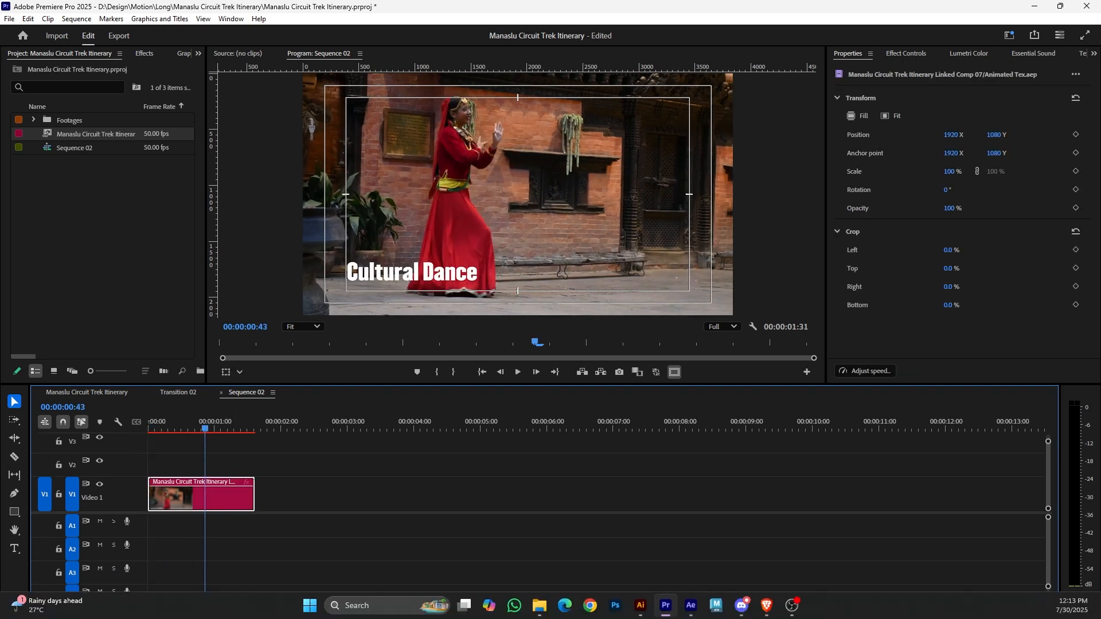
- Switch back to After Effects and preview the linked composition
{"action": "left_click", "coordinate": [690, 606]}
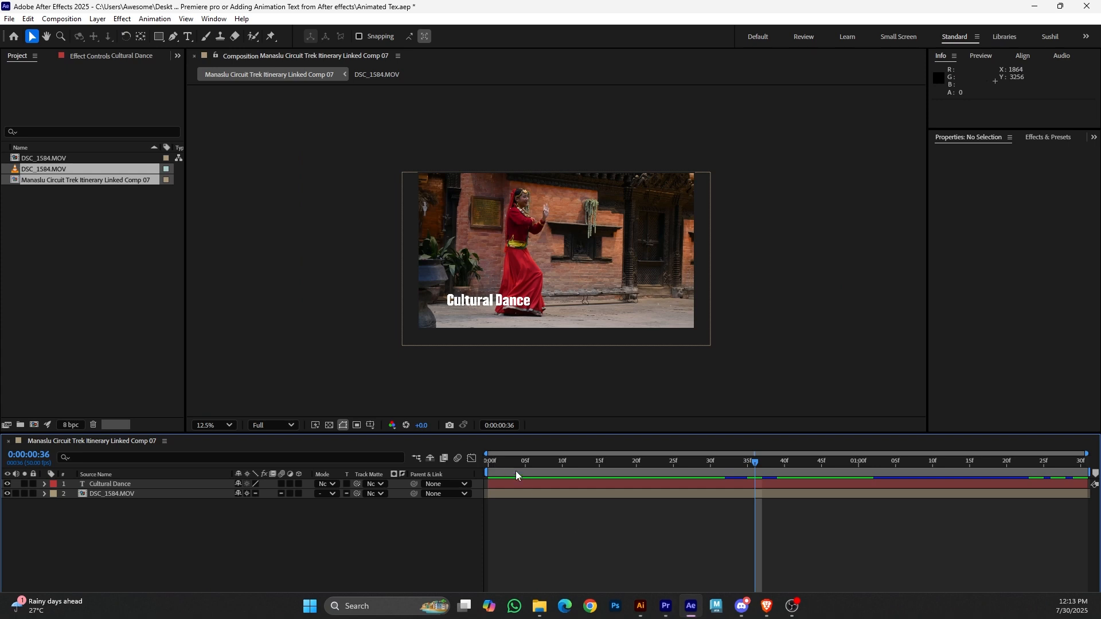
{"action": "key", "text": "space"}
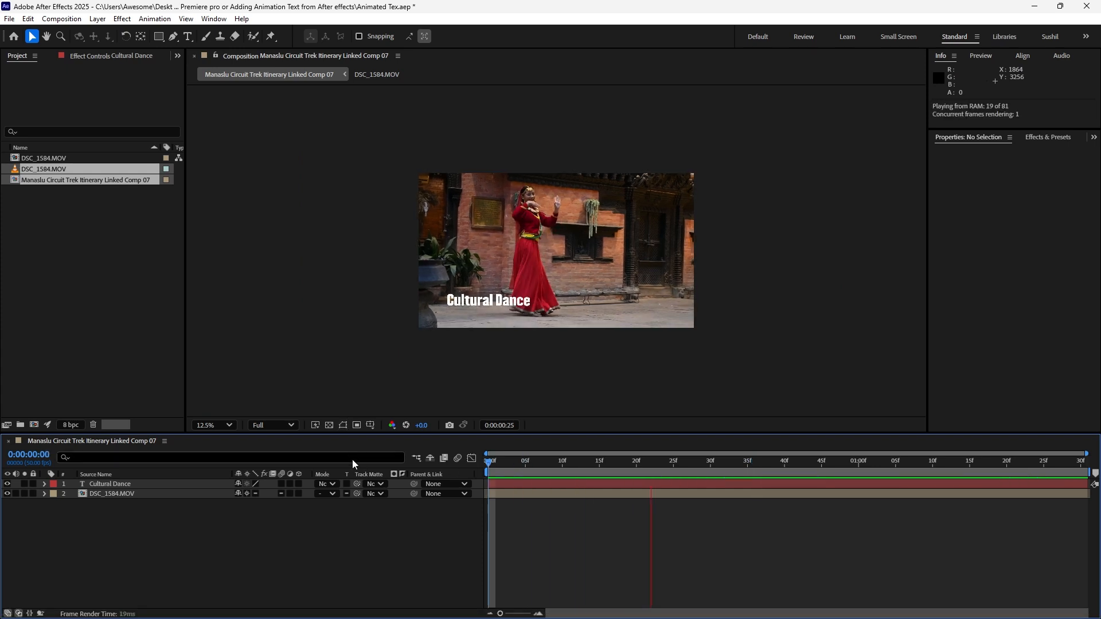
{"action": "key", "text": "space"}
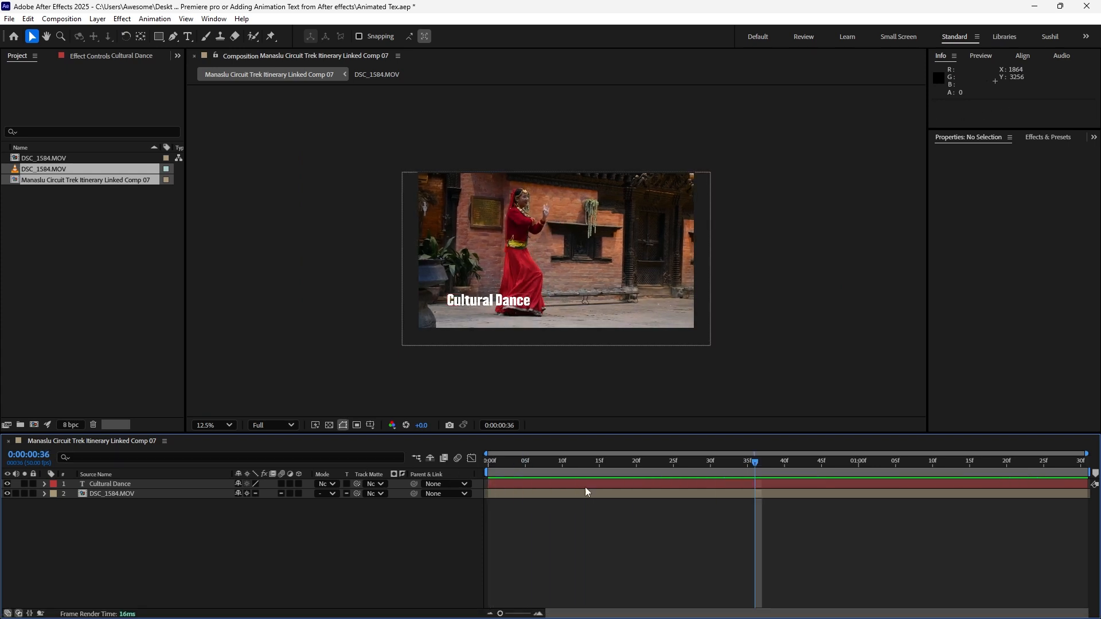
- Expand the Cultural Dance layer, move its second Offset keyframe to 0:00:01:07 and preview the animation from the start
{"action": "left_click", "coordinate": [128, 486]}
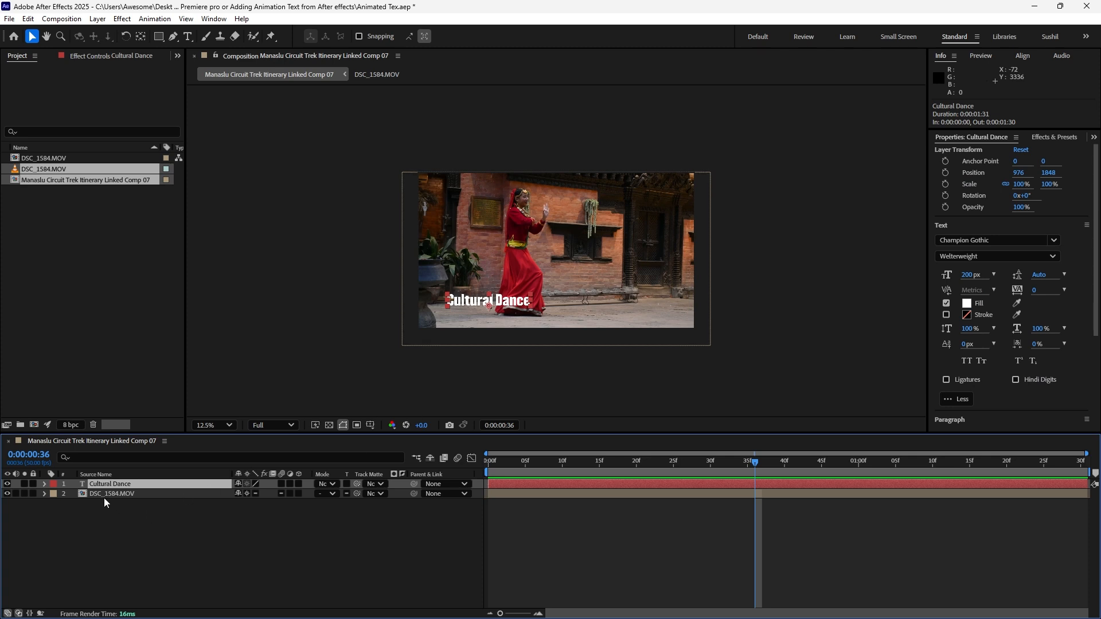
{"action": "left_click", "coordinate": [45, 485]}
{"action": "scroll", "coordinate": [507, 536], "scroll_direction": "down", "scroll_amount": 2}
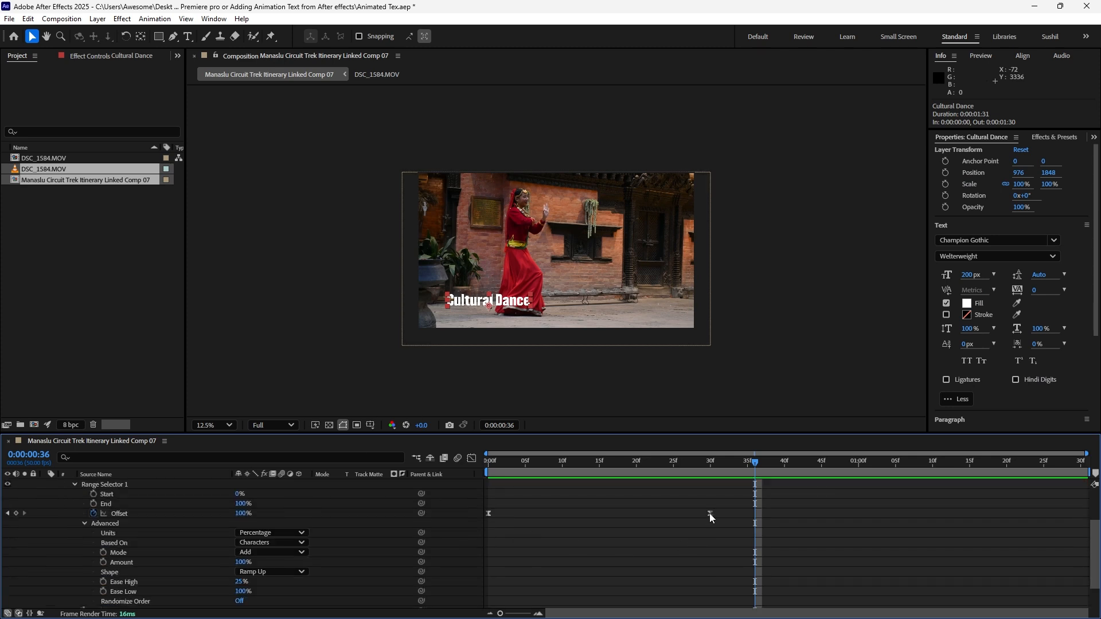
{"action": "left_click_drag", "start_coordinate": [710, 514], "coordinate": [911, 510]}
{"action": "key", "text": "Home"}
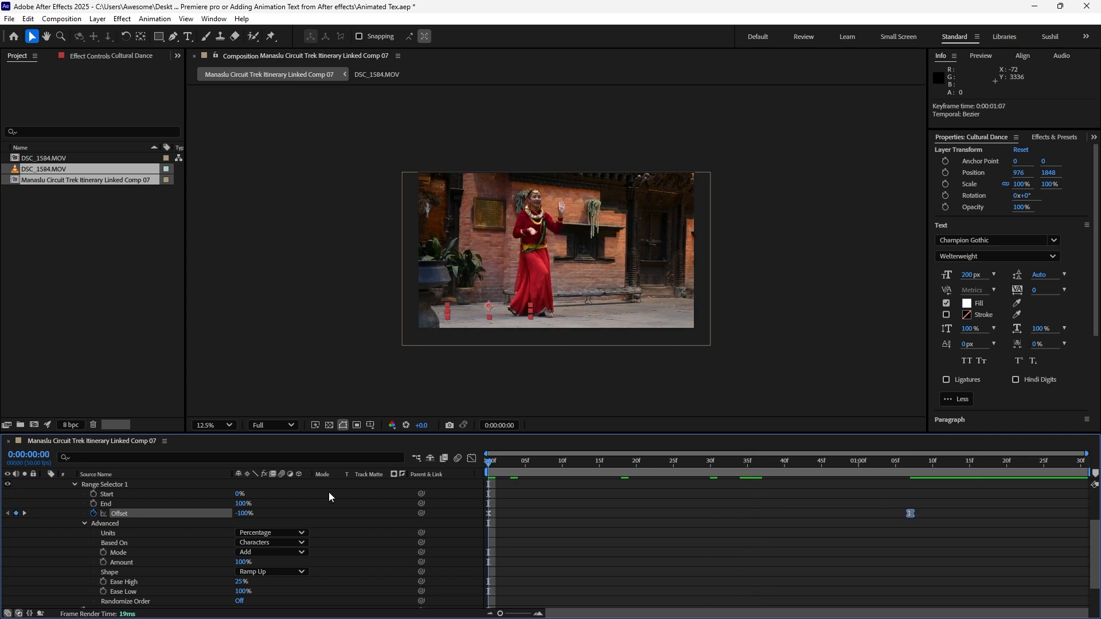
{"action": "key", "text": "space"}
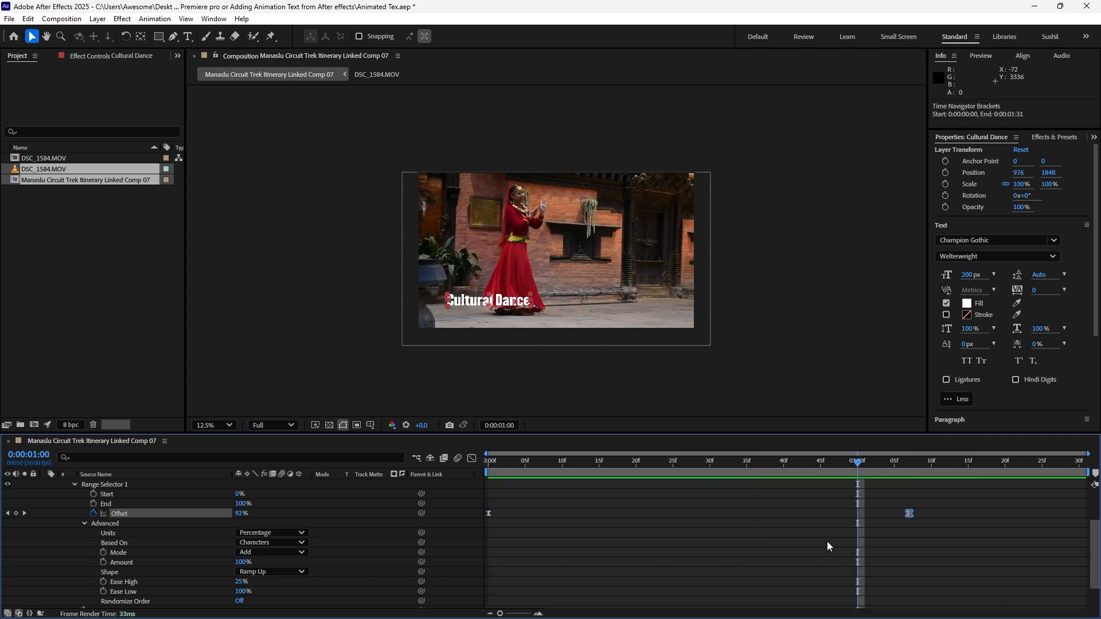
- Move the second Offset keyframe of the Cultural Dance layer to 0:00:01:15 and preview the animation from the start
{"action": "left_click_drag", "start_coordinate": [909, 515], "coordinate": [968, 519]}
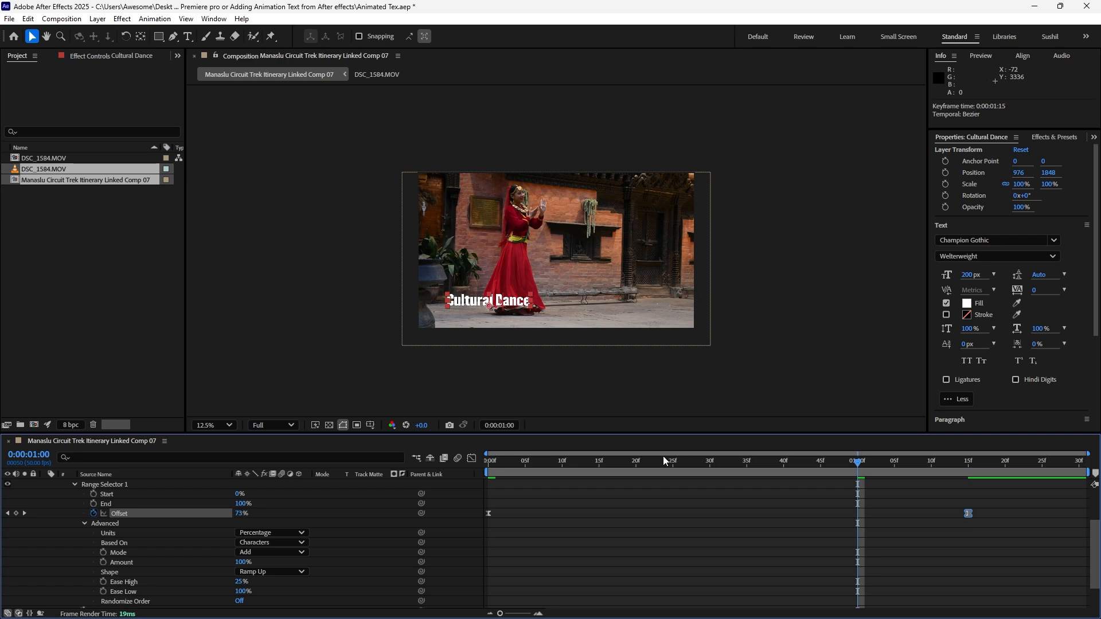
{"action": "key", "text": "Home"}
{"action": "key", "text": "space"}
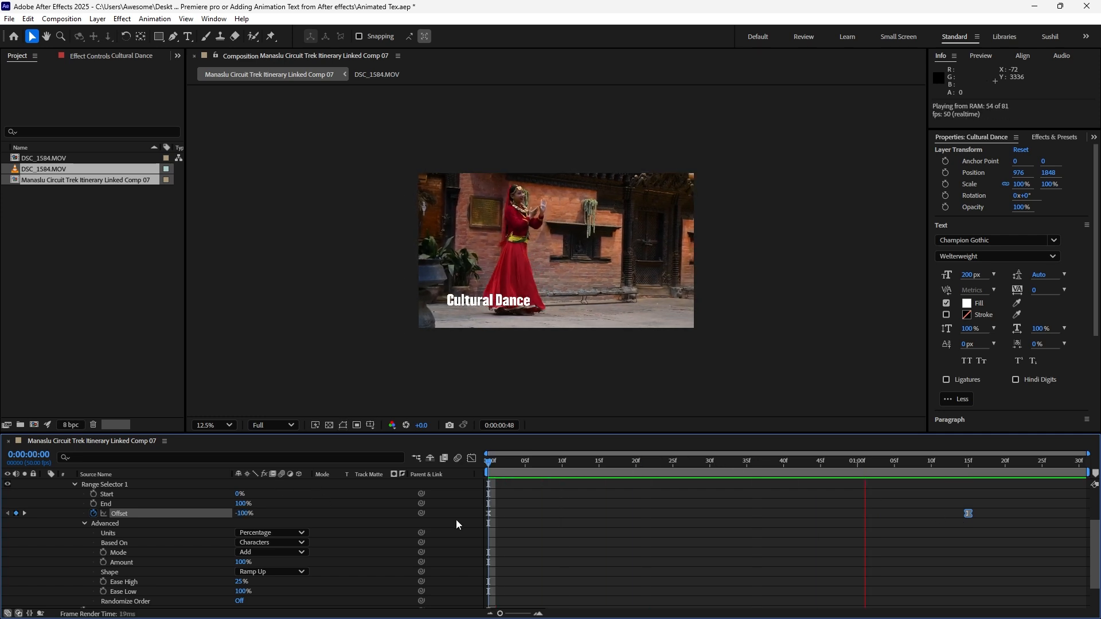
{"action": "left_click", "coordinate": [734, 545]}
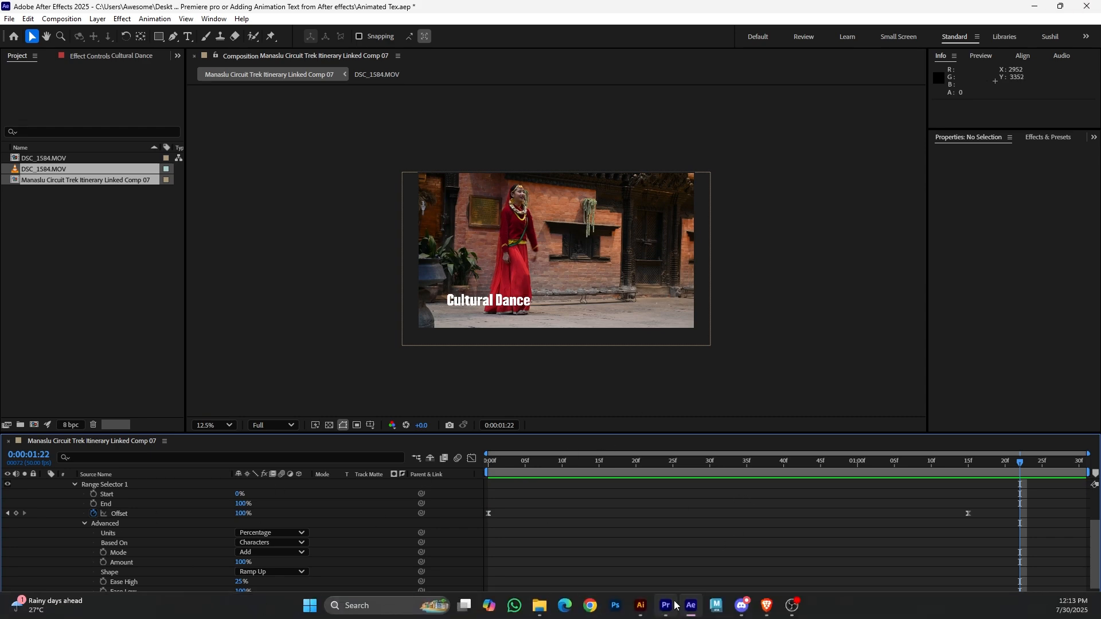
- Switch to Premiere Pro and play Sequence 02 from its start several times to check the retimed title animation
{"action": "left_click", "coordinate": [666, 606]}
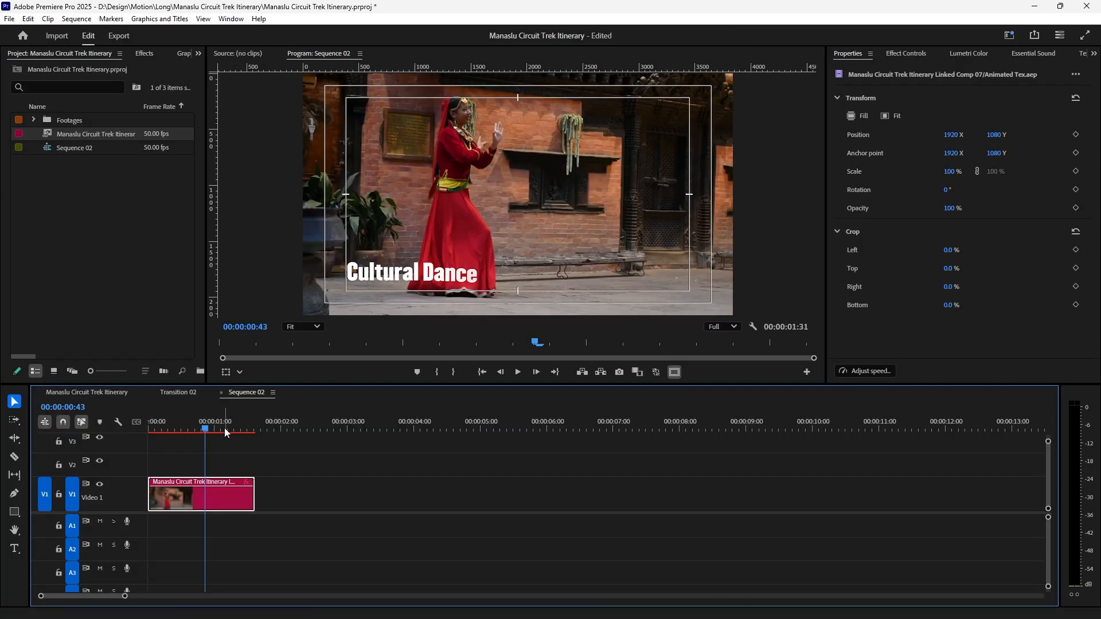
{"action": "left_click_drag", "start_coordinate": [225, 429], "coordinate": [148, 429]}
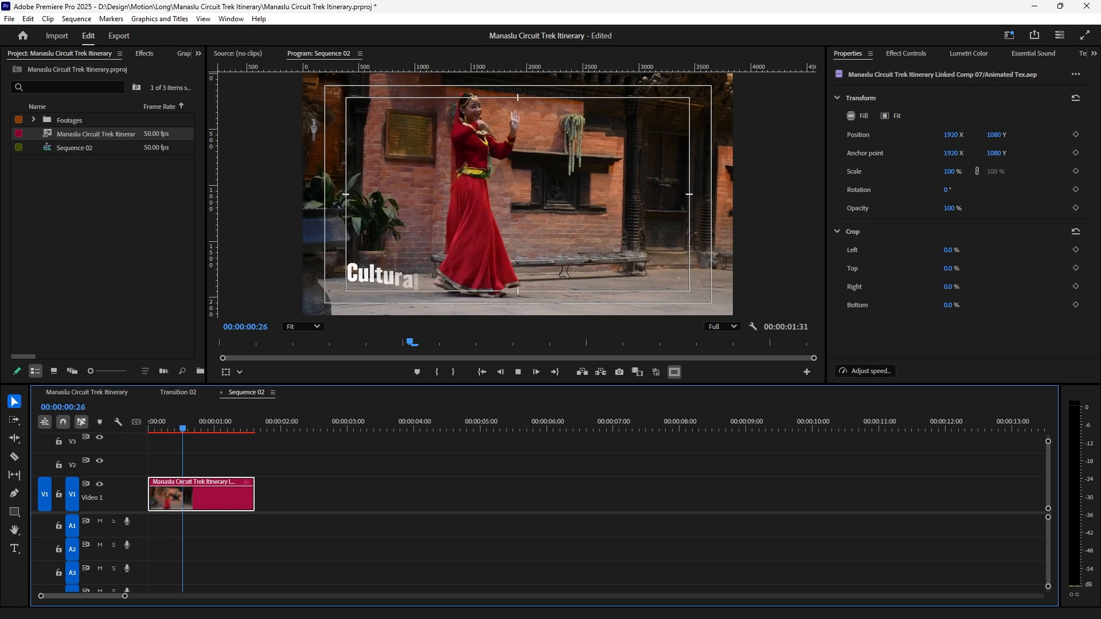
{"action": "key", "text": "space"}
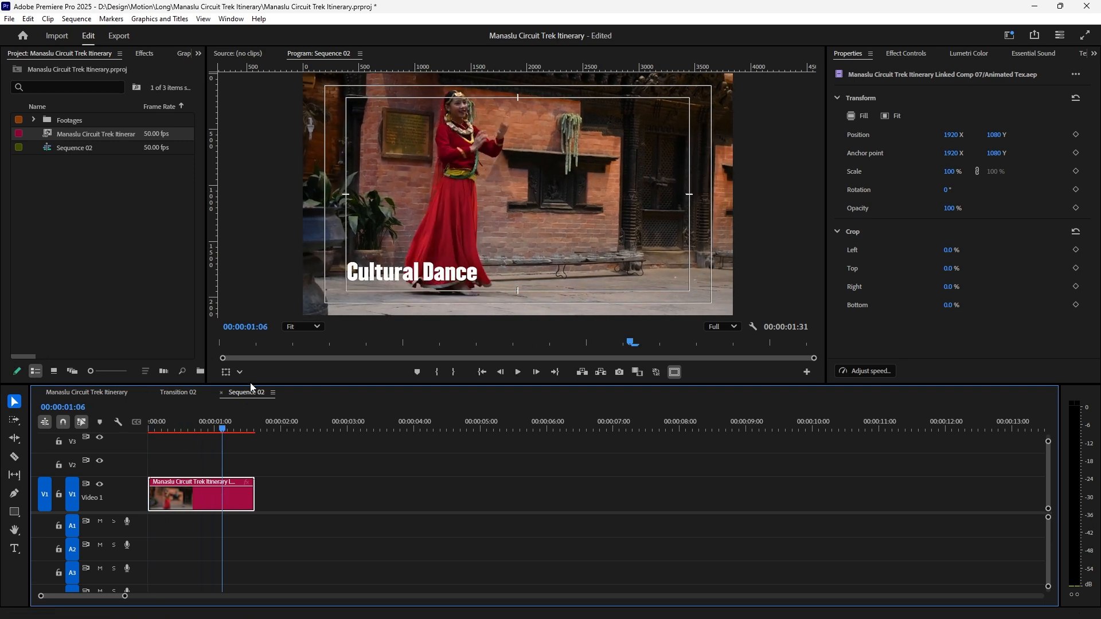
{"action": "left_click_drag", "start_coordinate": [228, 431], "coordinate": [39, 443]}
{"action": "key", "text": "space"}
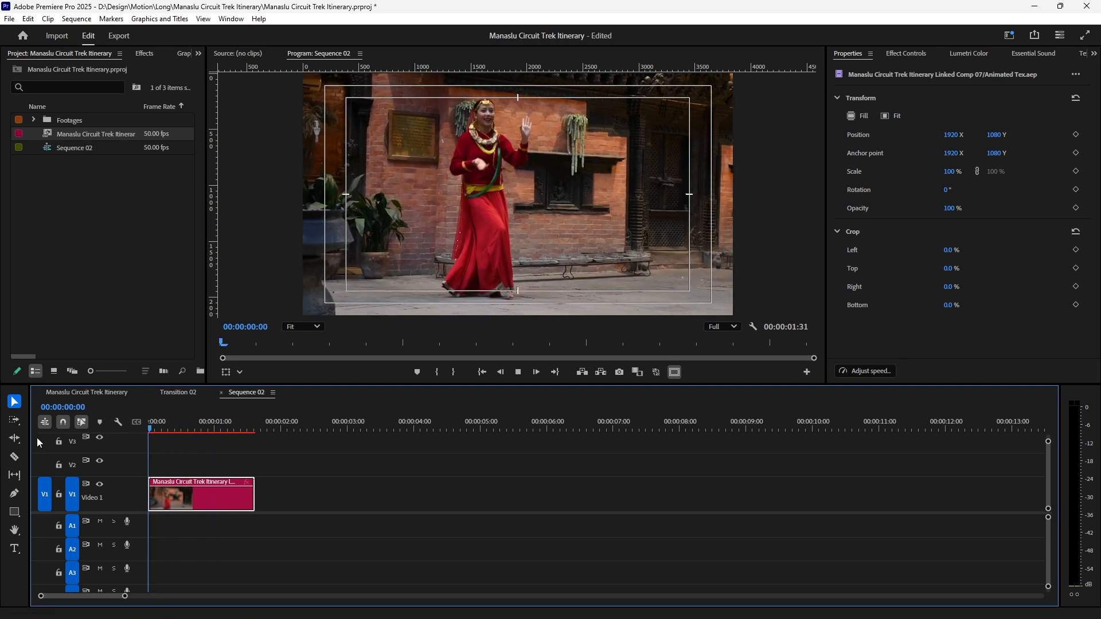
{"action": "key", "text": "space"}
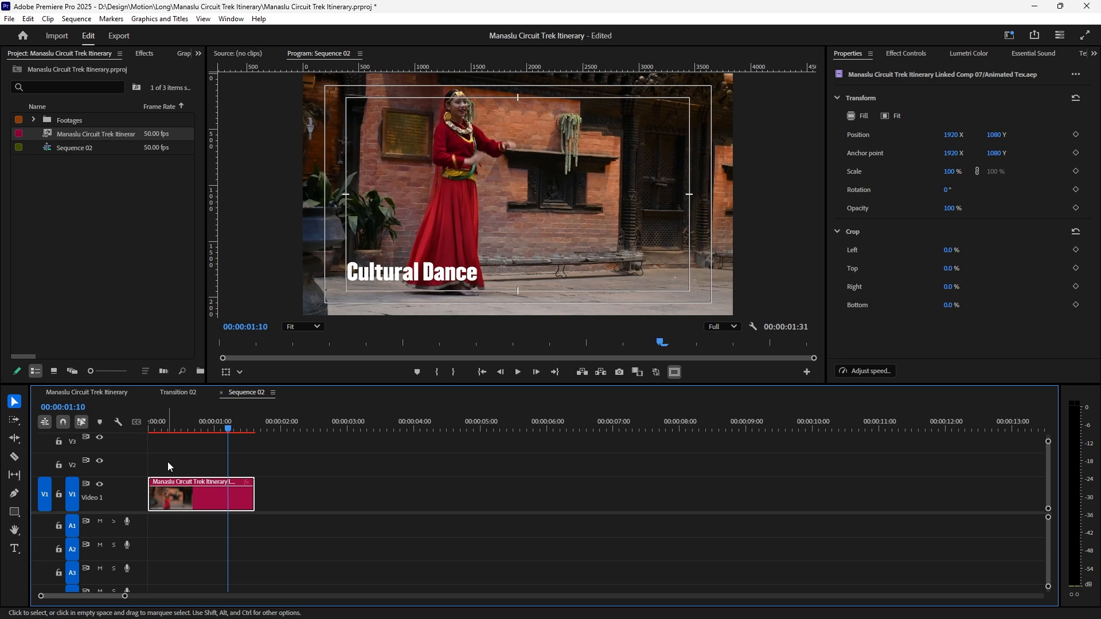
{"action": "key", "text": "Home"}
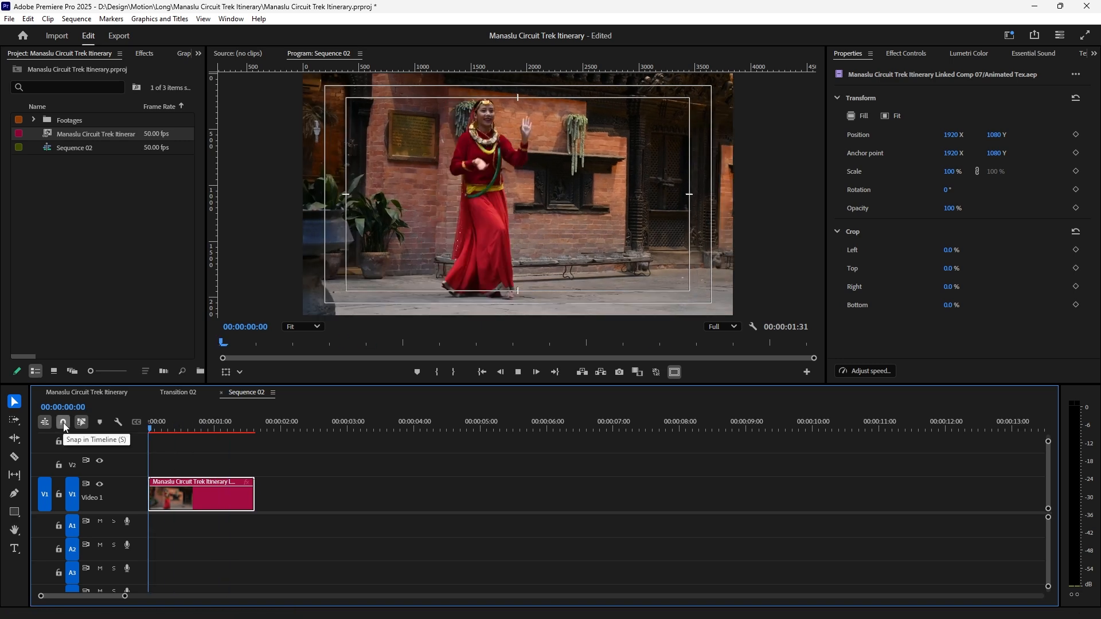
{"action": "key", "text": "space"}
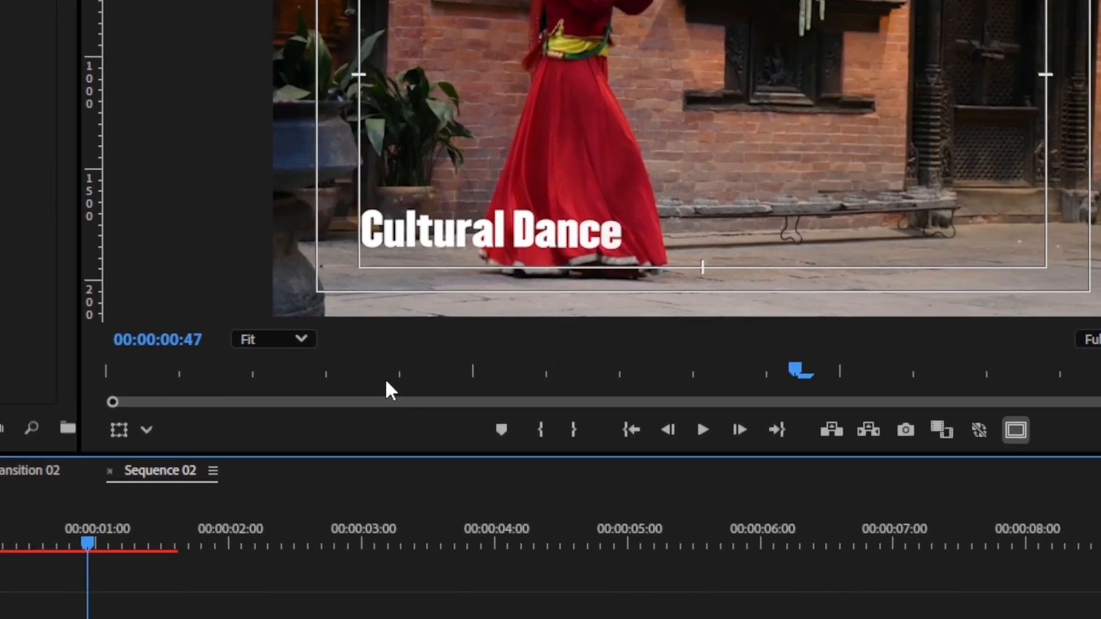
{"action": "key", "text": "space"}
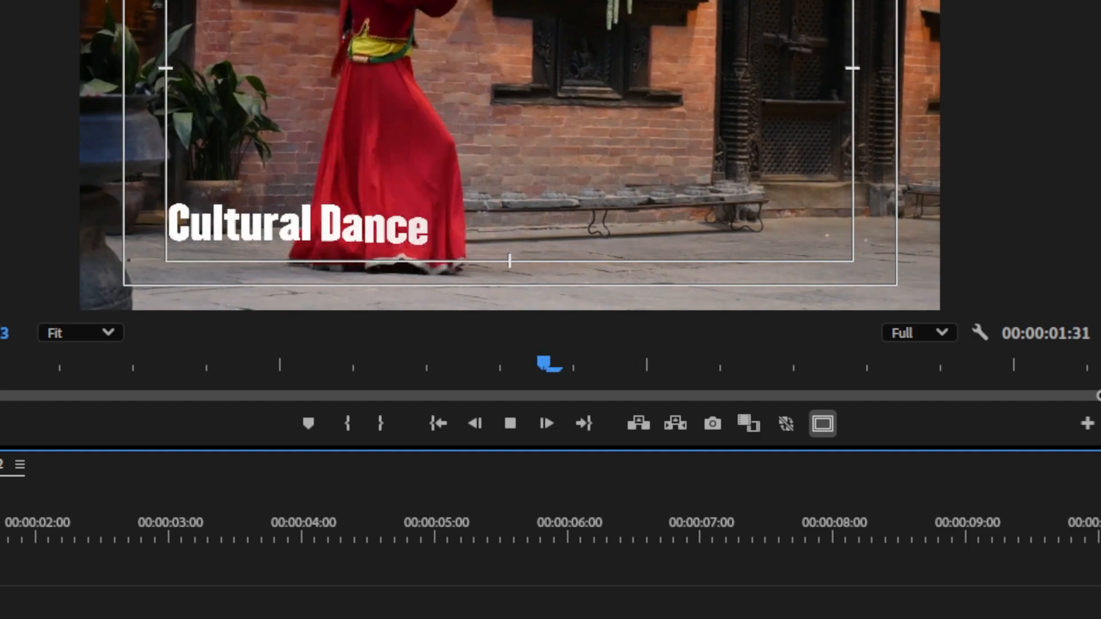
{"action": "key", "text": "space"}
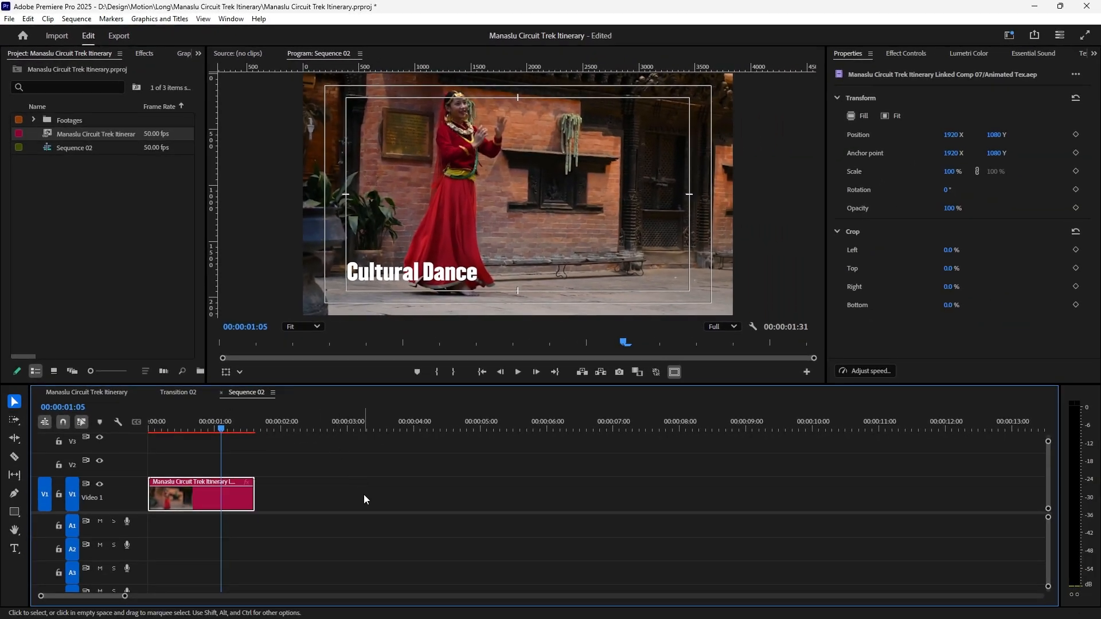
- Add a "Done" text layer over the video at 00:00:01:05, with the linked clip deselected, and set its font size to 385
{"action": "left_click", "coordinate": [364, 494]}
{"action": "left_click", "coordinate": [957, 382]}
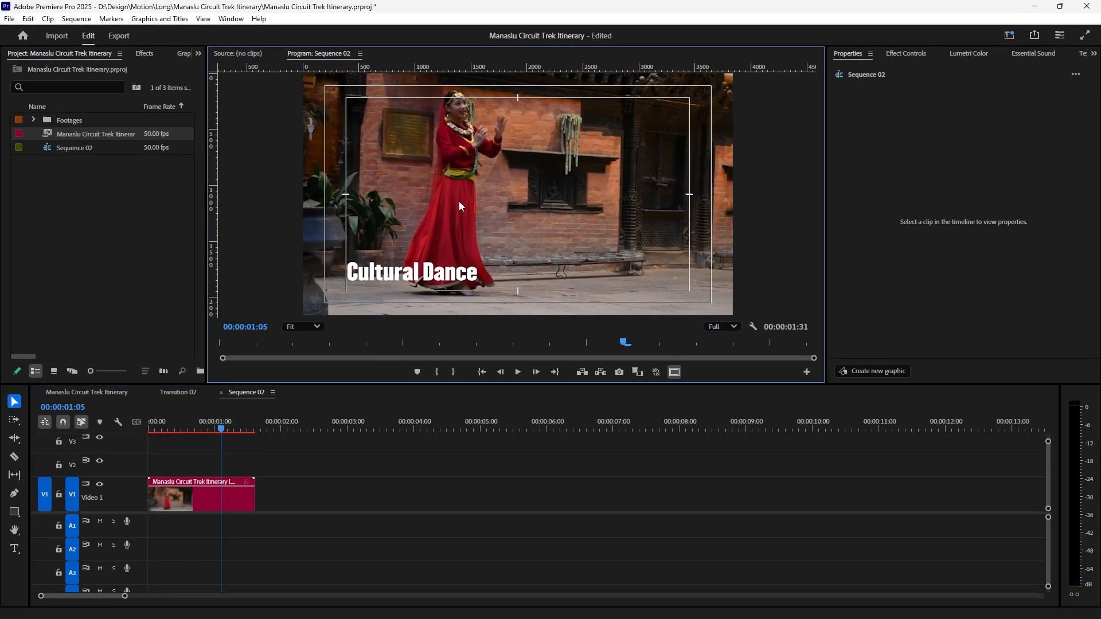
{"action": "key", "text": "ctrl+t"}
{"action": "type", "text": "Done"}
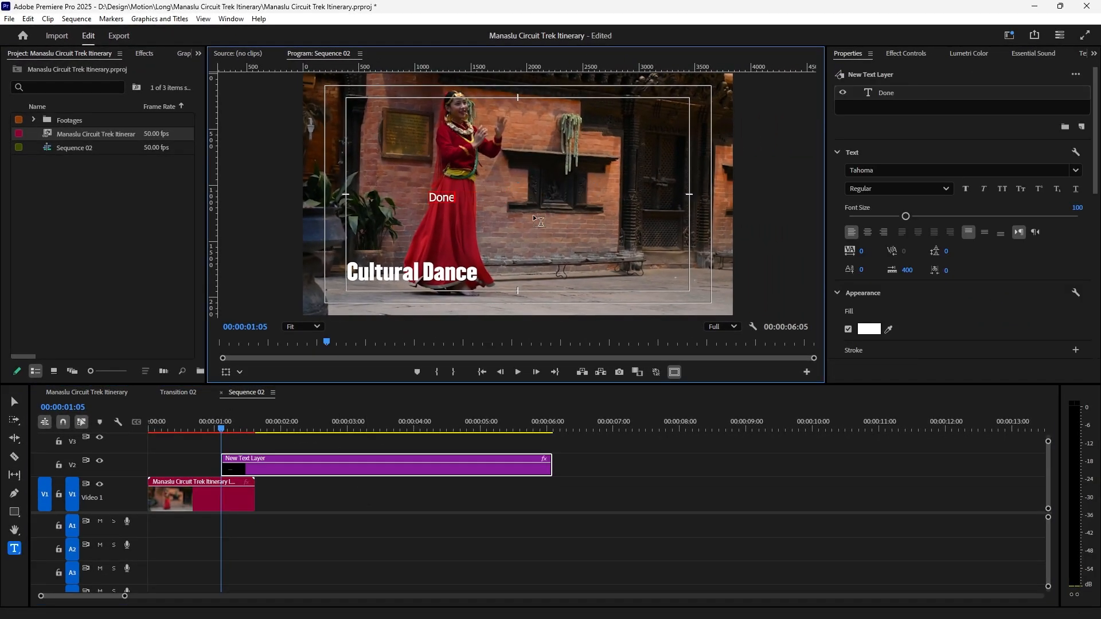
{"action": "key", "text": "ctrl+a"}
{"action": "left_click_drag", "start_coordinate": [907, 218], "coordinate": [1072, 216]}
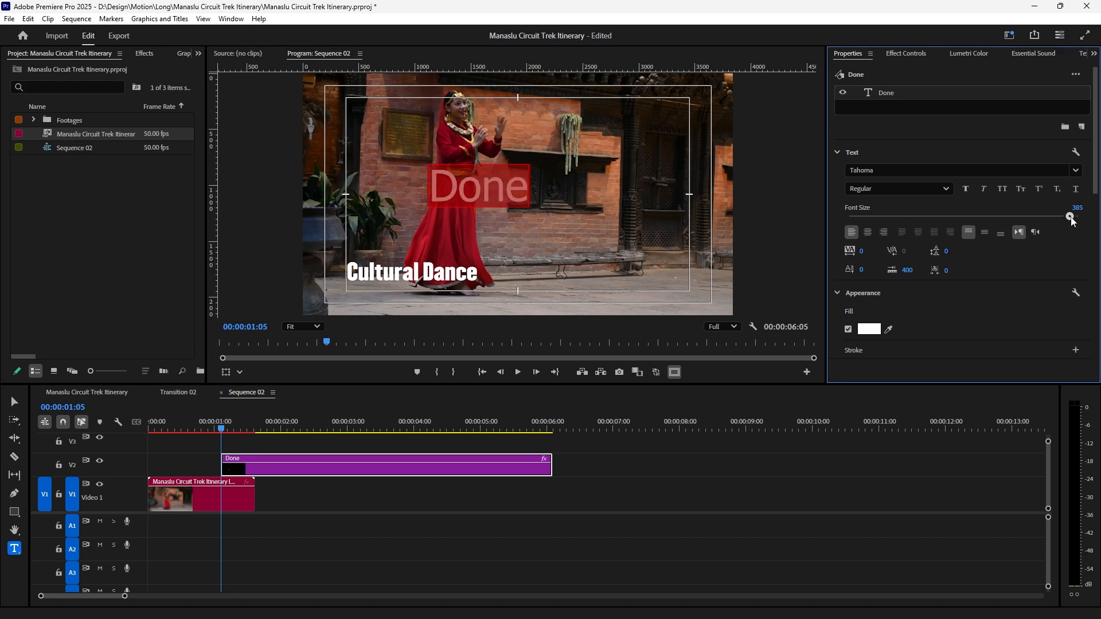